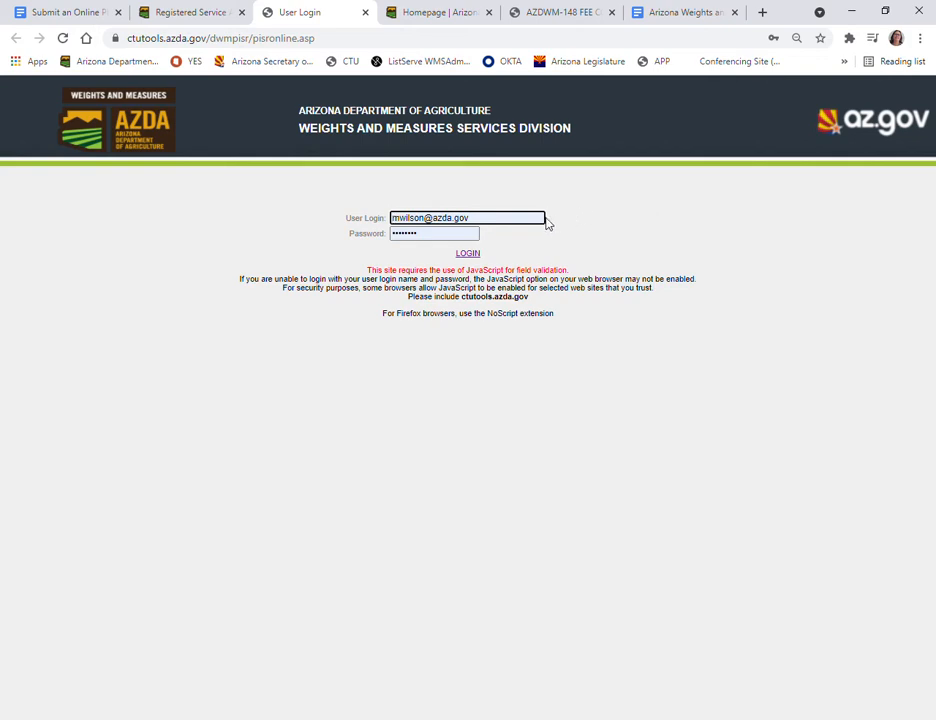
Log in with the pre-filled credentials and search for the business location with BMF # 2
left_click(477, 256)
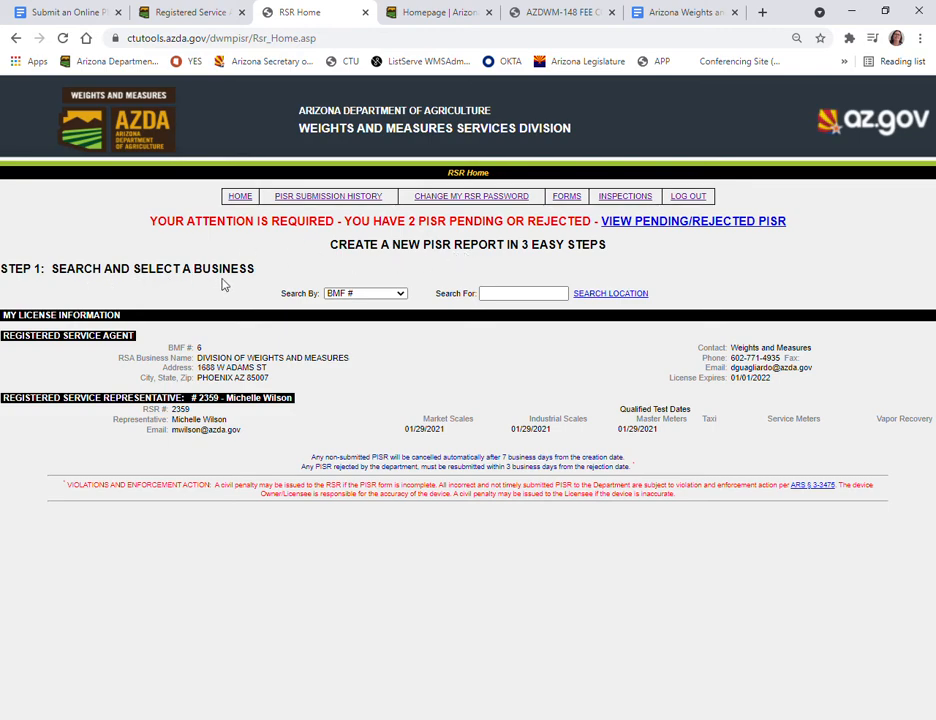
left_click(523, 297)
type("2")
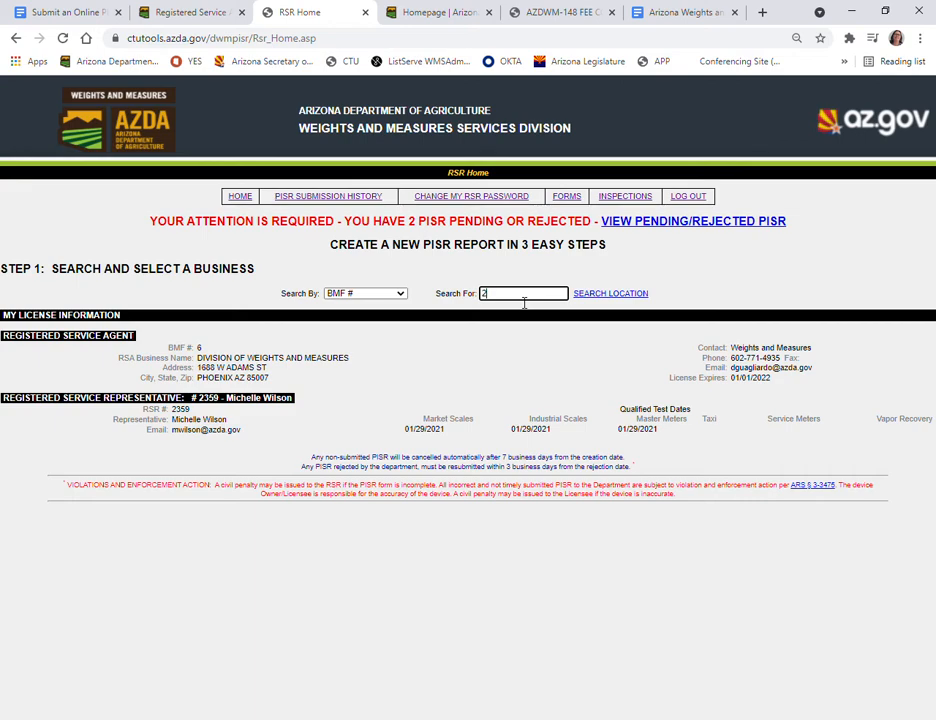
left_click(603, 294)
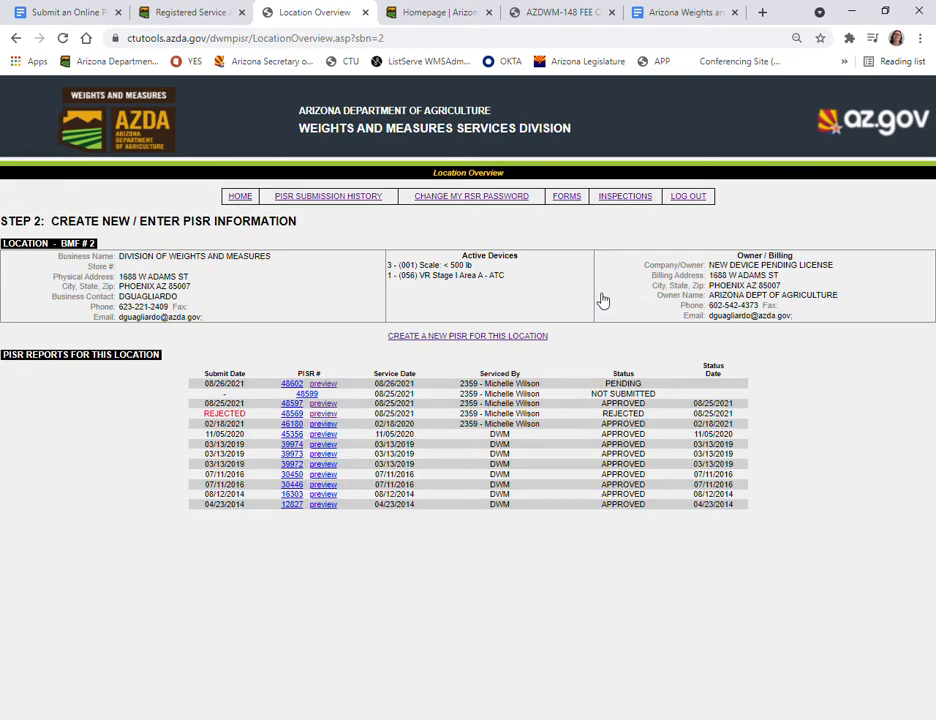
Return to the RSR home page and search for businesses by Location Address using 1688
left_click(16, 38)
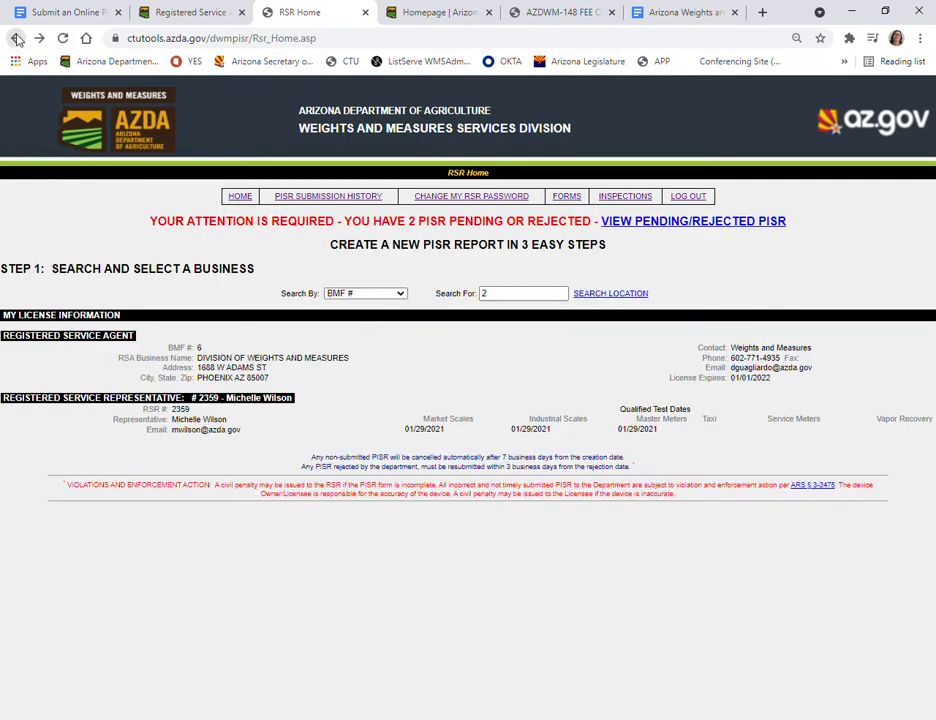
left_click(390, 320)
key("Down")
key("Down")
left_click(402, 294)
left_click(381, 330)
left_click(482, 293)
key("BackSpace")
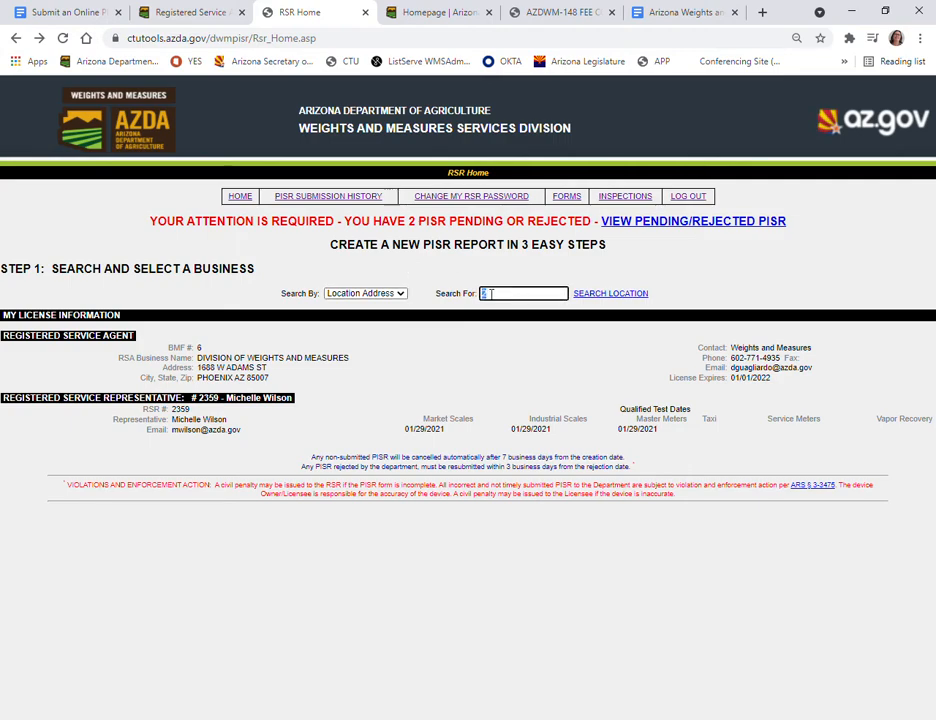
key("ctrl+z")
type("1688")
left_click(601, 294)
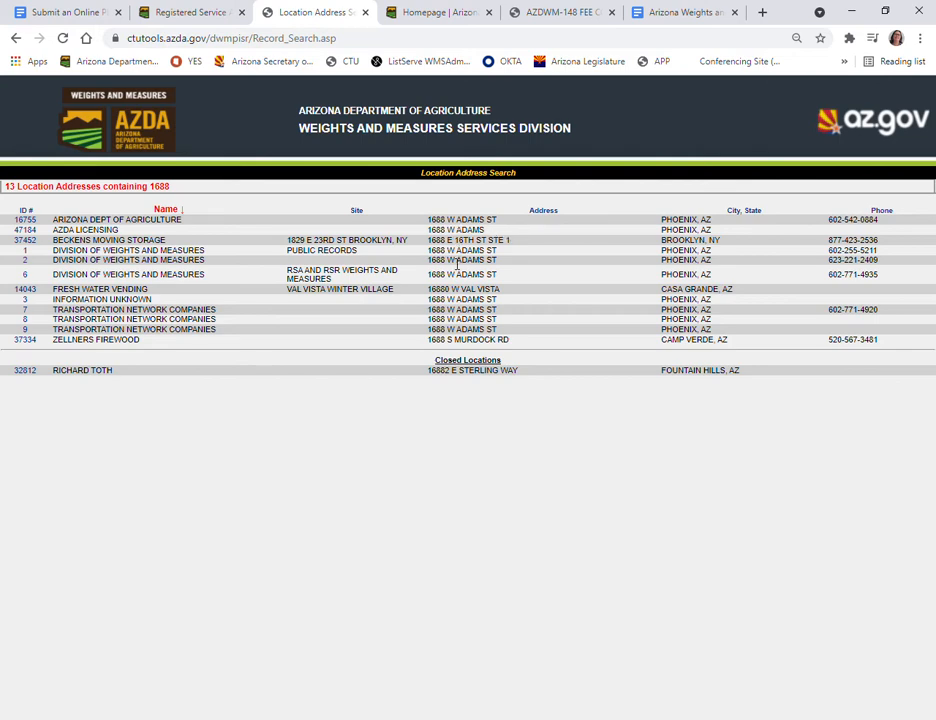
Open the Division of Weights and Measures location with ID # 2 and create a new PISR for it
left_click_drag(428, 290, 461, 297)
left_click(506, 294)
left_click(29, 271)
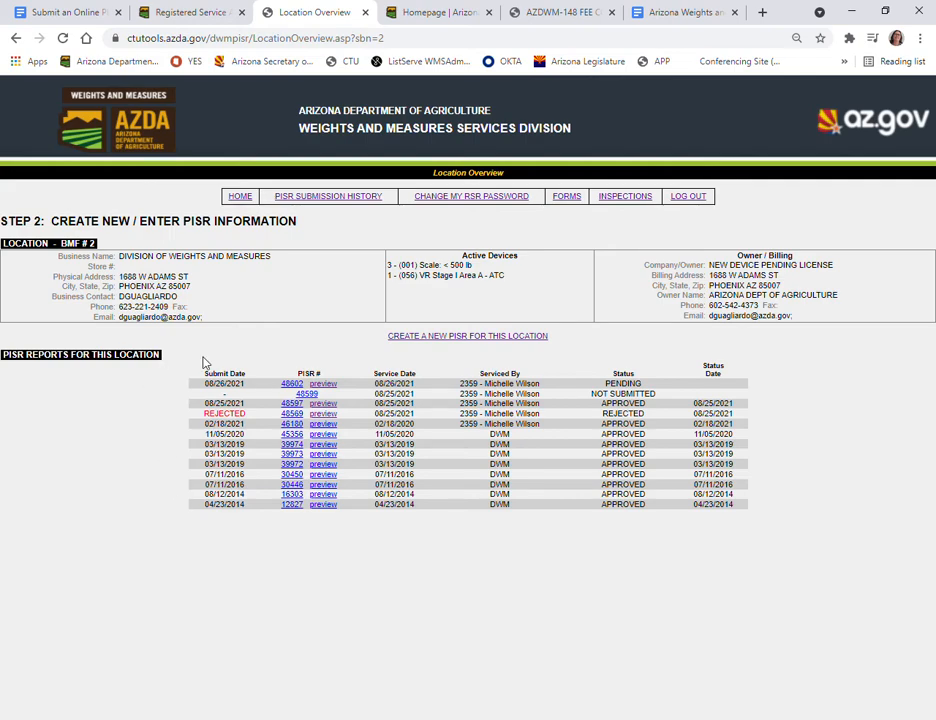
left_click(466, 337)
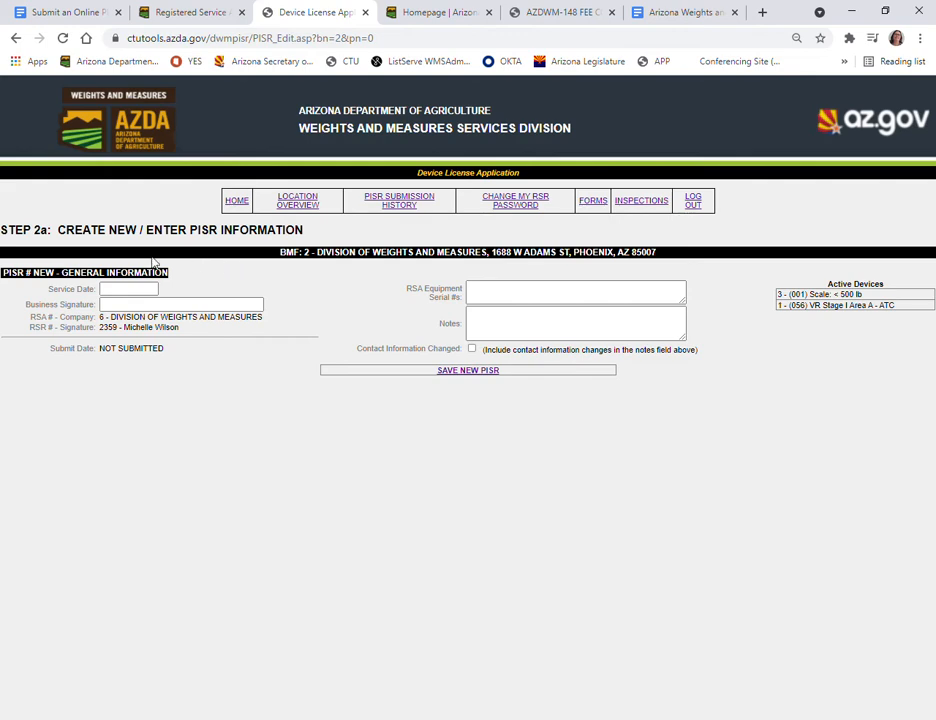
Set the PISR's service date to 08/25/2021 and the business signature to "Store Manager or Owner"
left_click(142, 292)
type("08/25/2021")
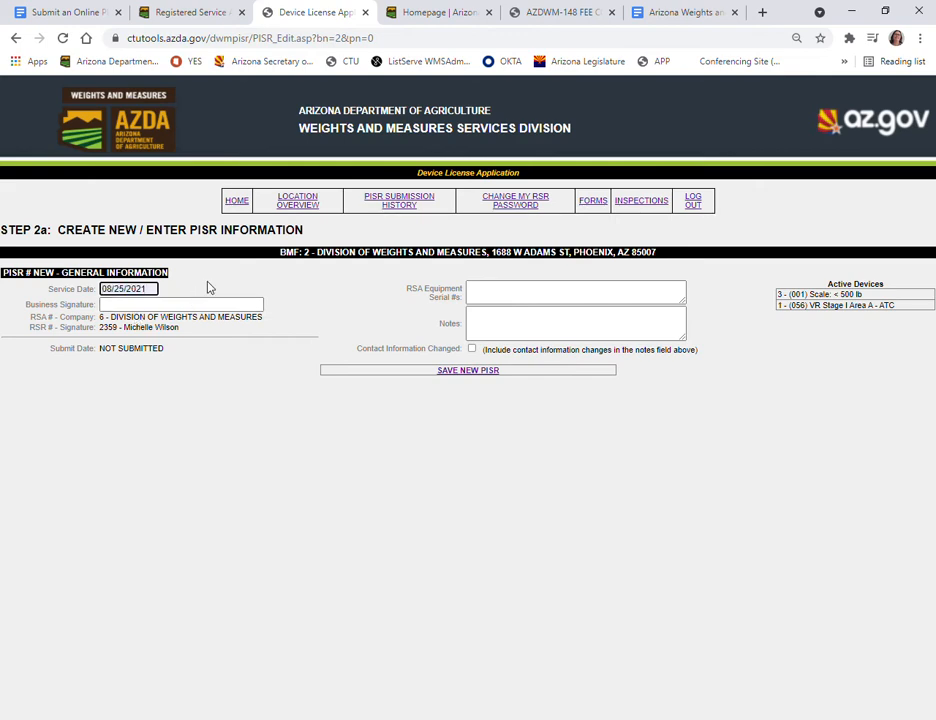
triple_click(150, 289)
left_click(158, 293)
left_click(155, 306)
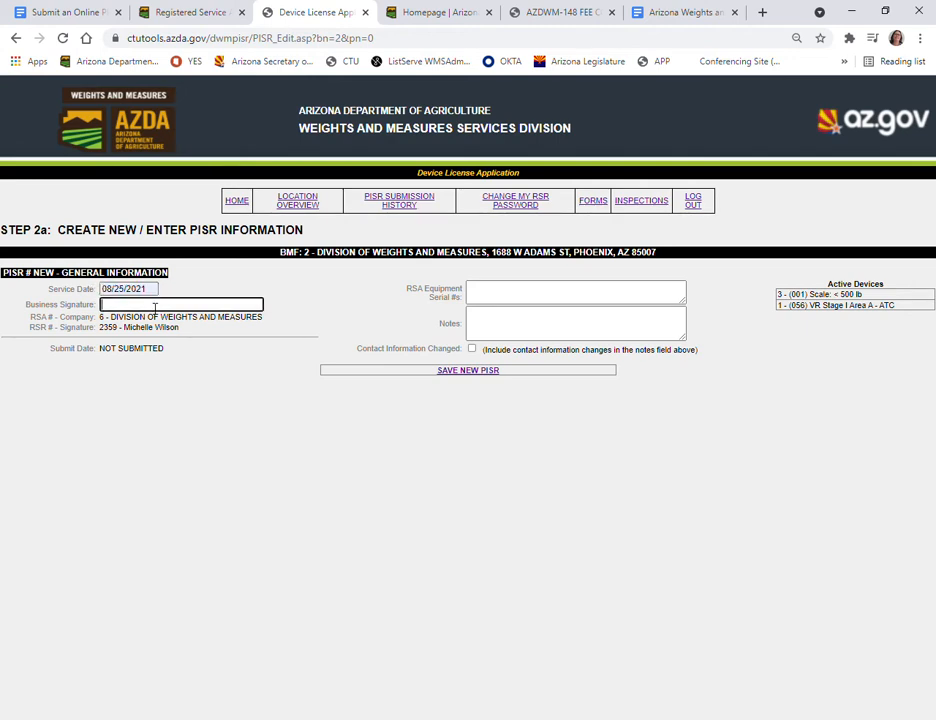
left_click(157, 339)
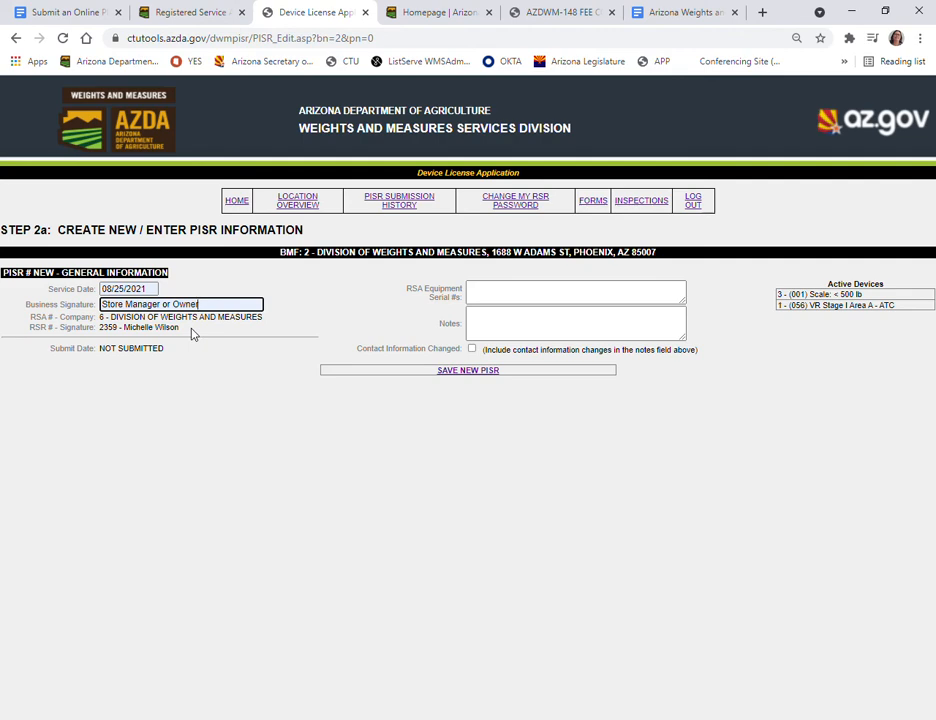
Enter 123456, 321654 as the RSA equipment serial numbers and save the new PISR with contact information left unmarked as changed
left_click(491, 294)
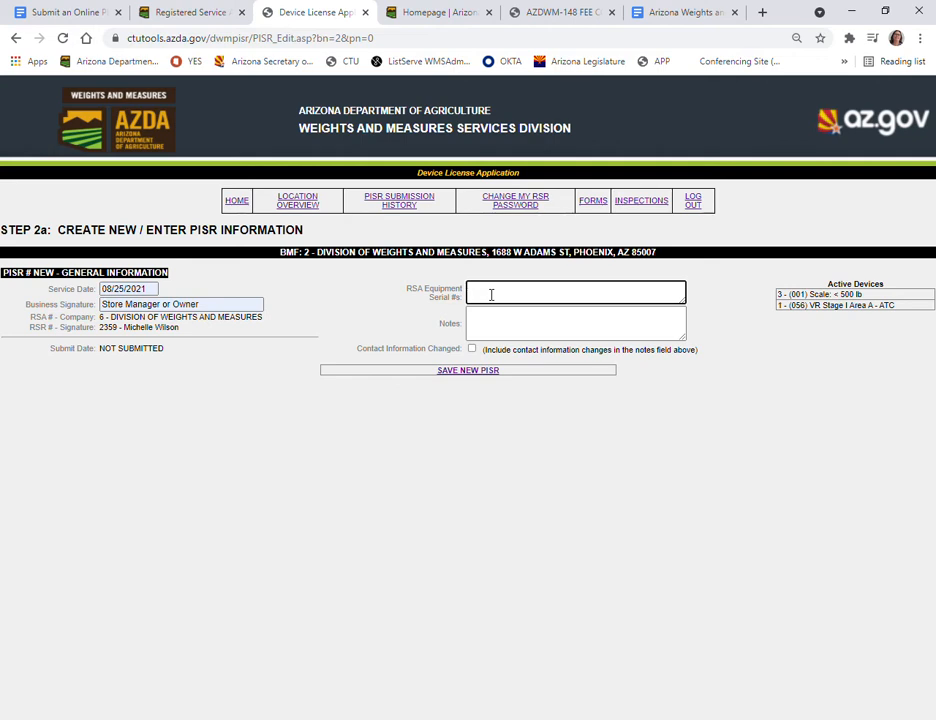
type("123456, 321654")
left_click(496, 323)
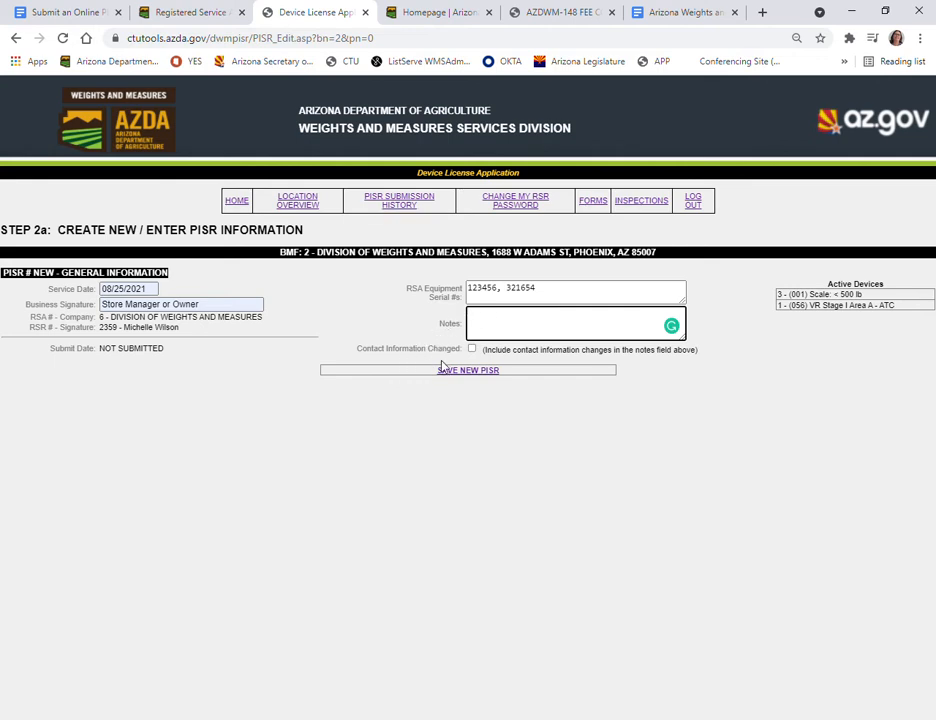
left_click(472, 349)
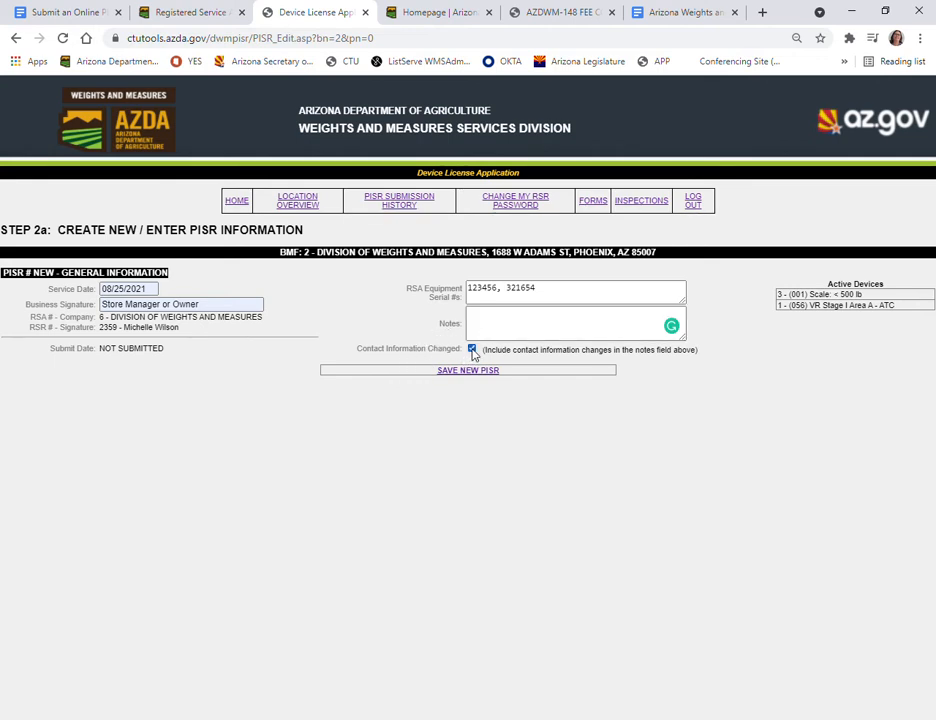
left_click(492, 322)
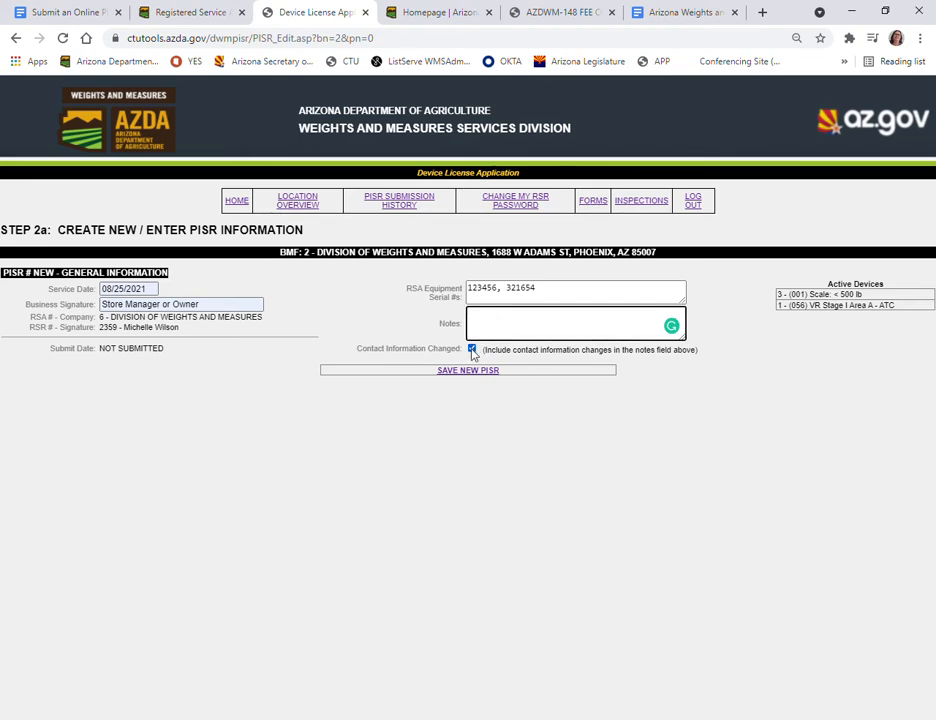
left_click(472, 349)
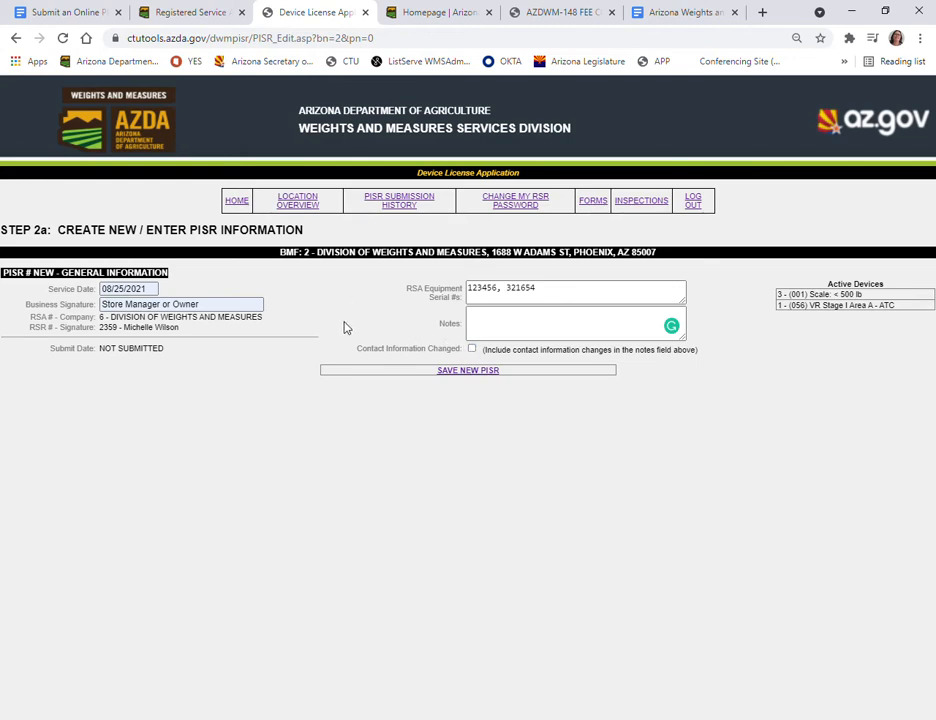
left_click(470, 371)
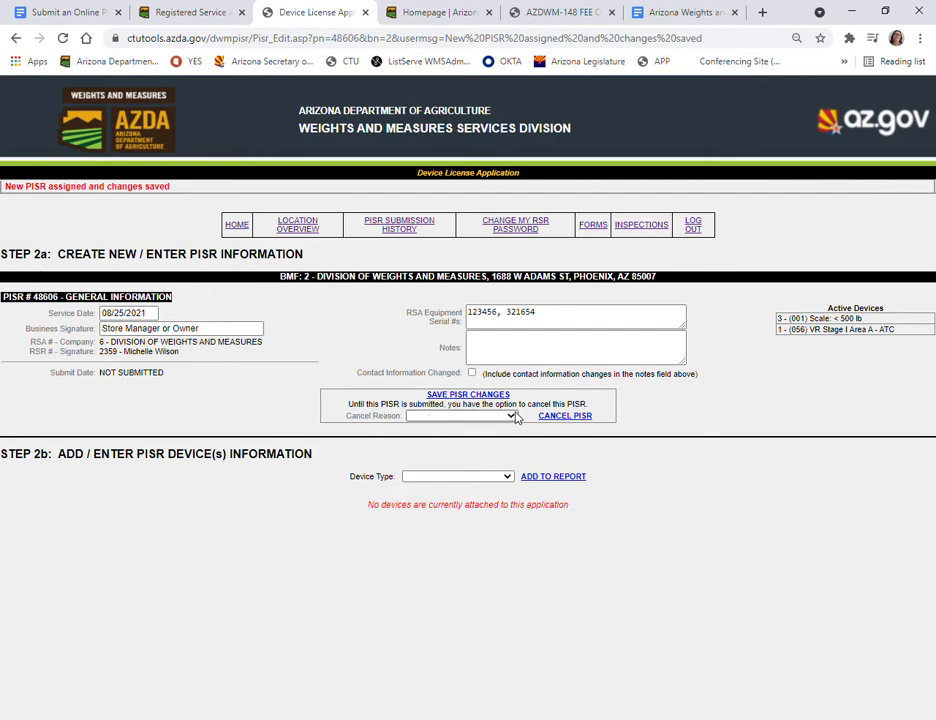
Try the cancel reasons Created in Error and Incomplete/Missing Data, and clear the cancel reason again
left_click(463, 465)
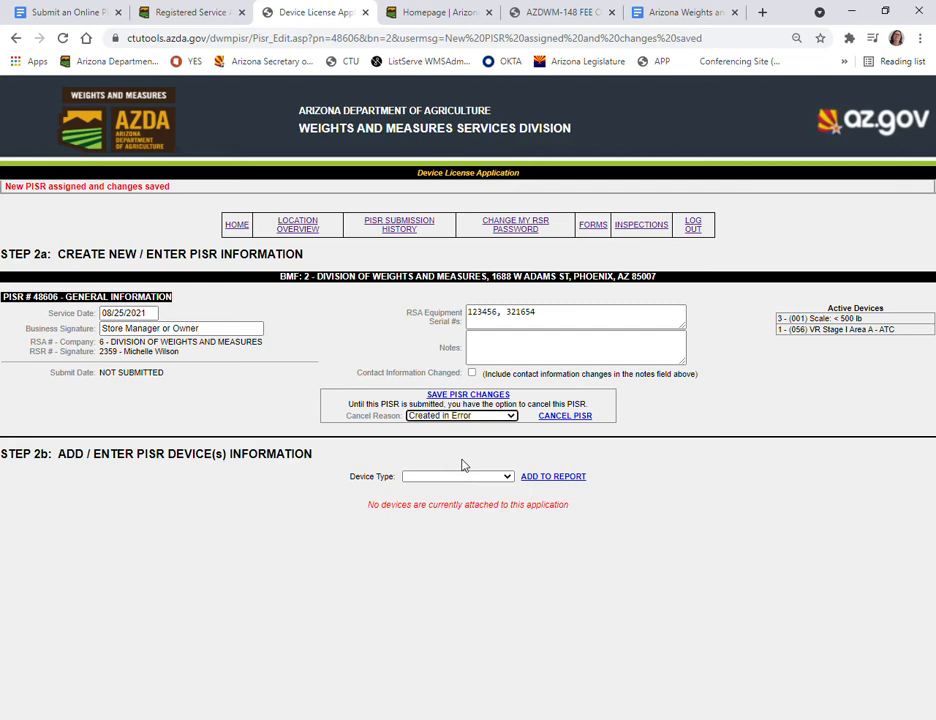
left_click(515, 416)
left_click(487, 449)
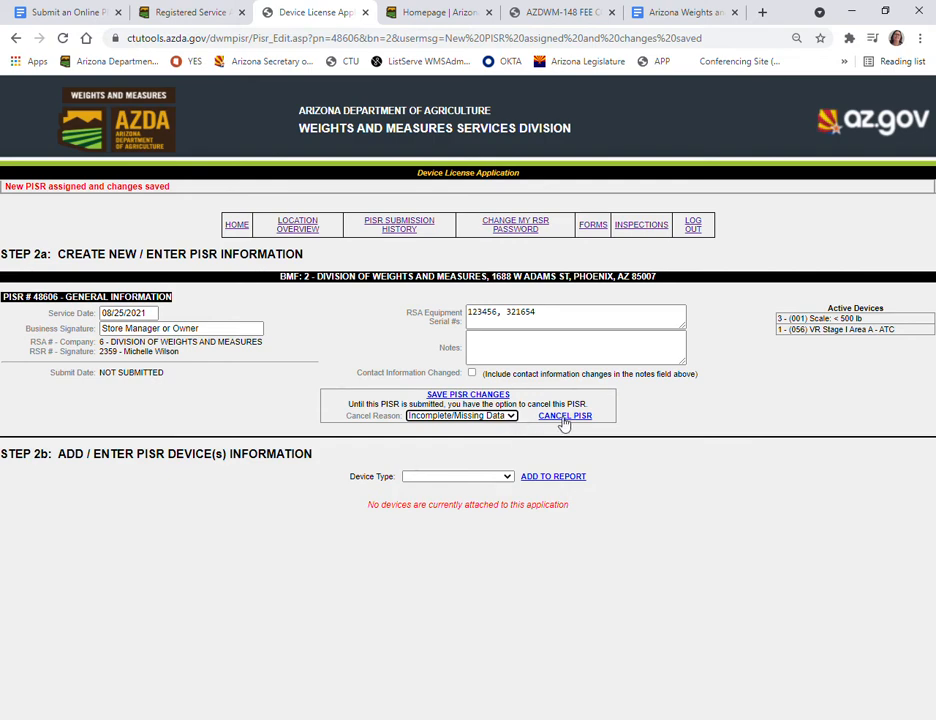
left_click(515, 421)
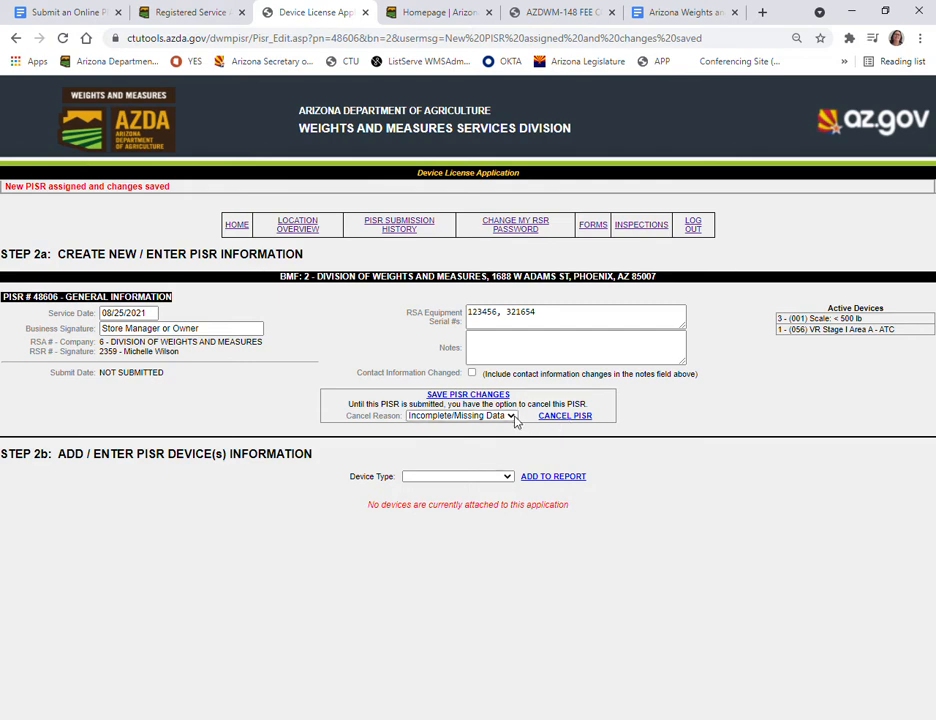
key("Up")
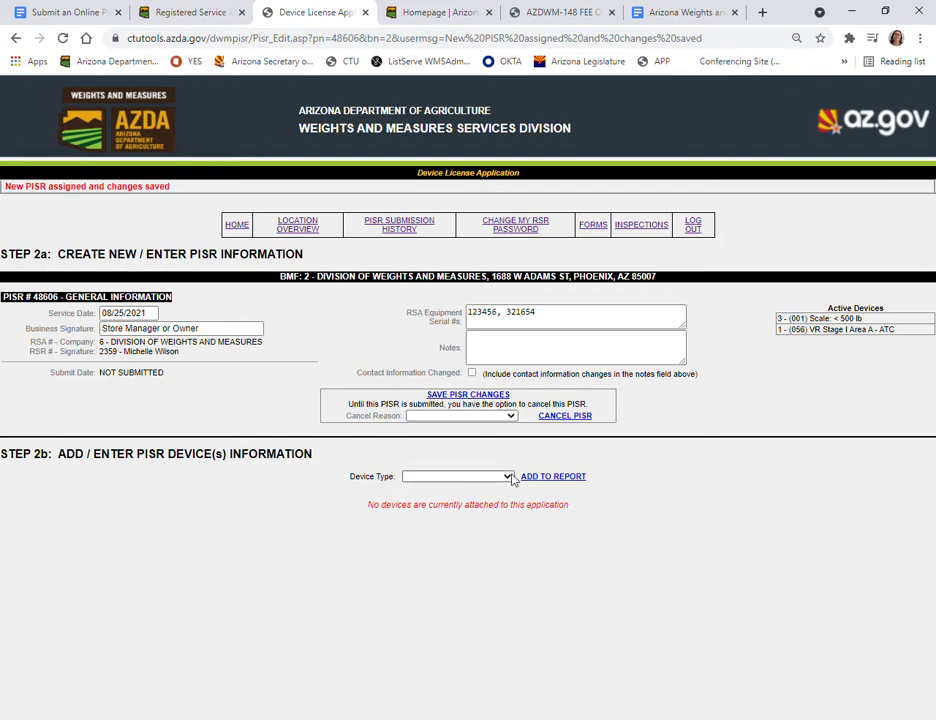
Add a Small Scale device to the report and set its fee code to 001
left_click(450, 521)
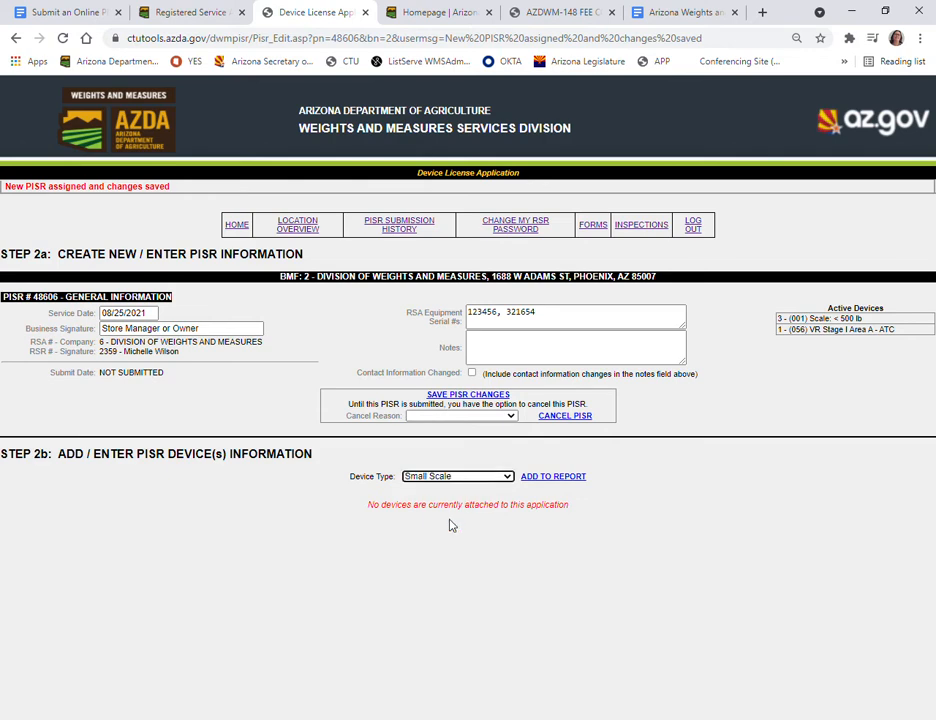
left_click(549, 477)
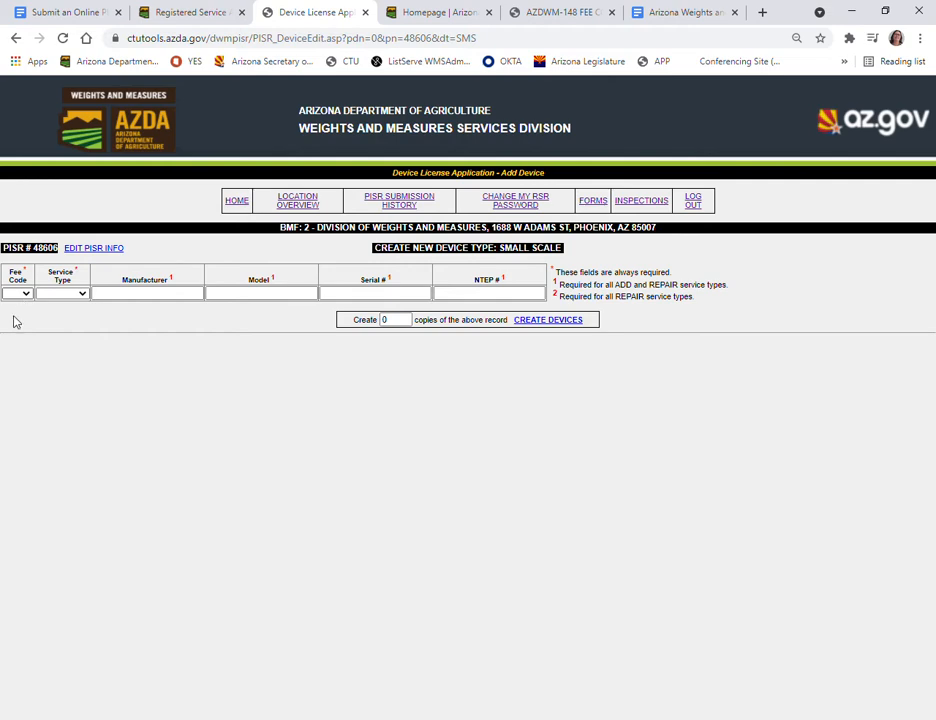
left_click(14, 317)
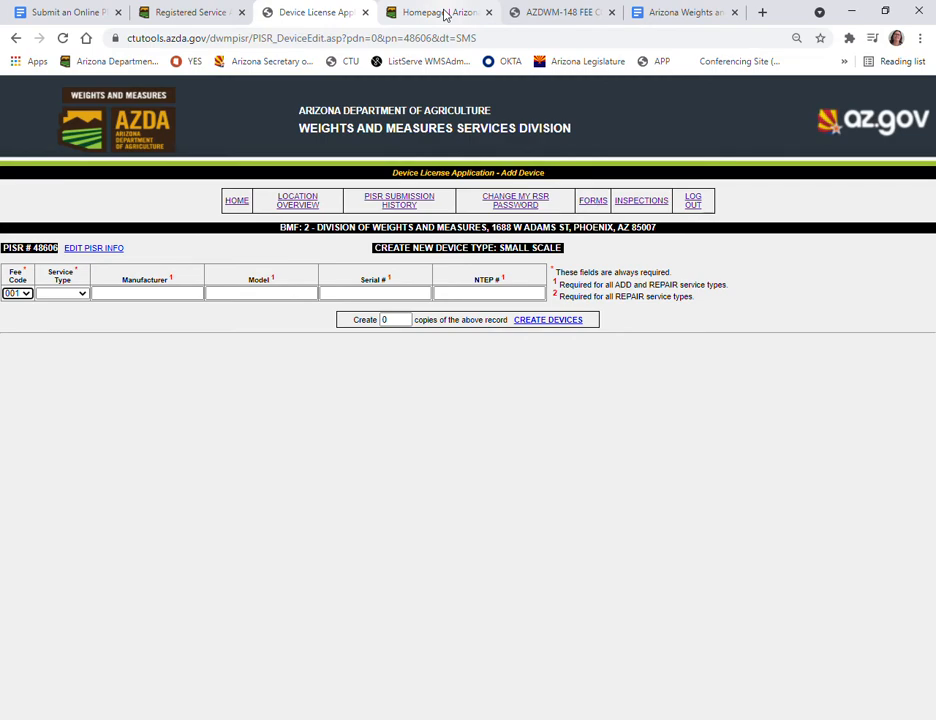
Open the Weights & Measures Licensing page on the department website and find the Fee Codes, Fees, and Penalties document
left_click(445, 14)
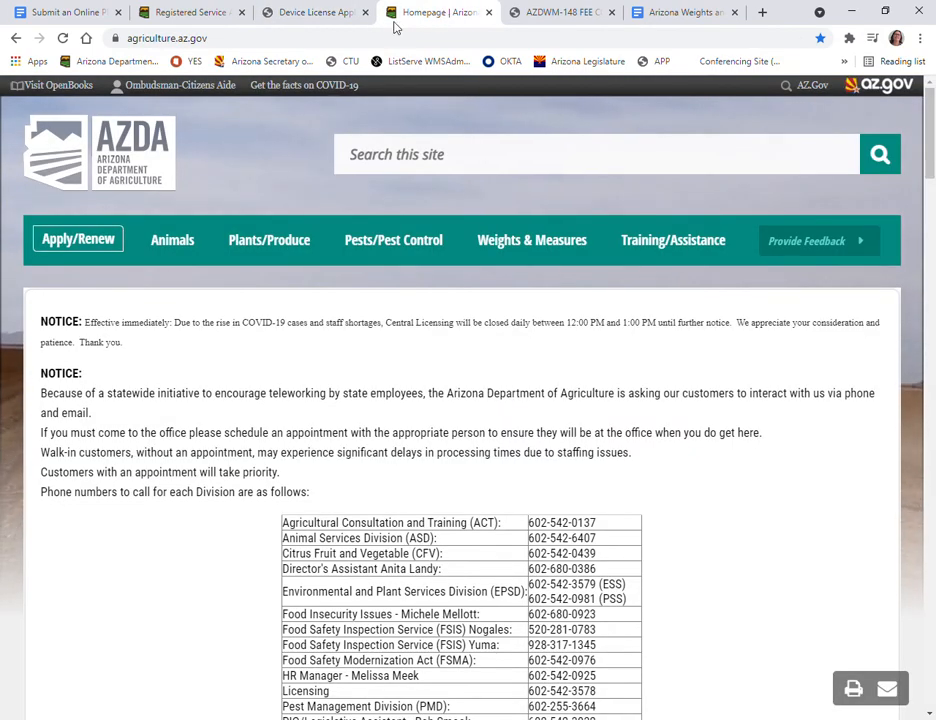
mouse_move(533, 245)
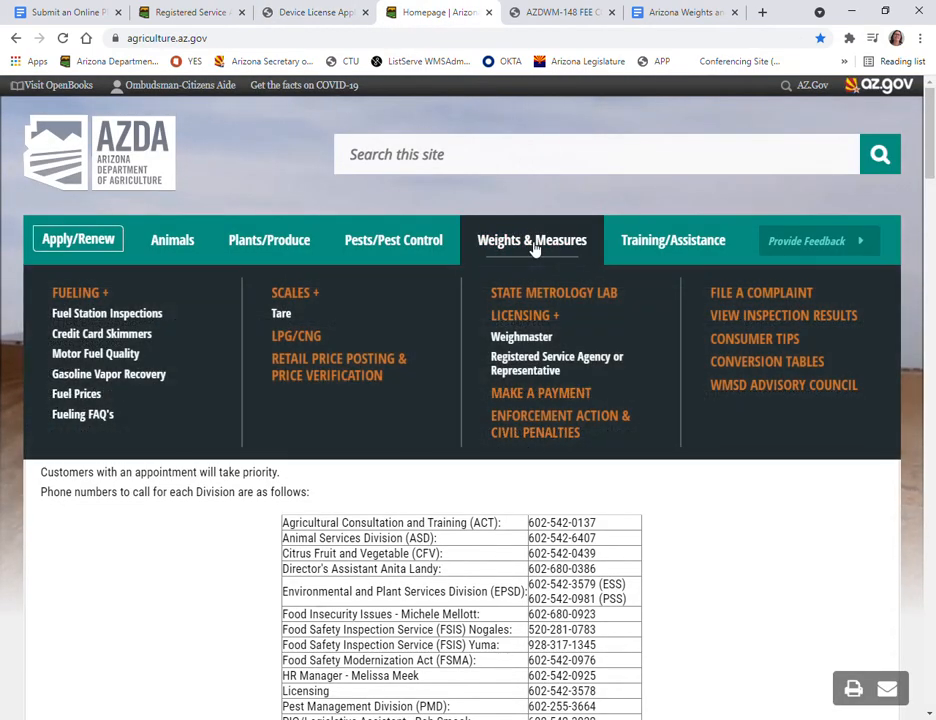
left_click(525, 317)
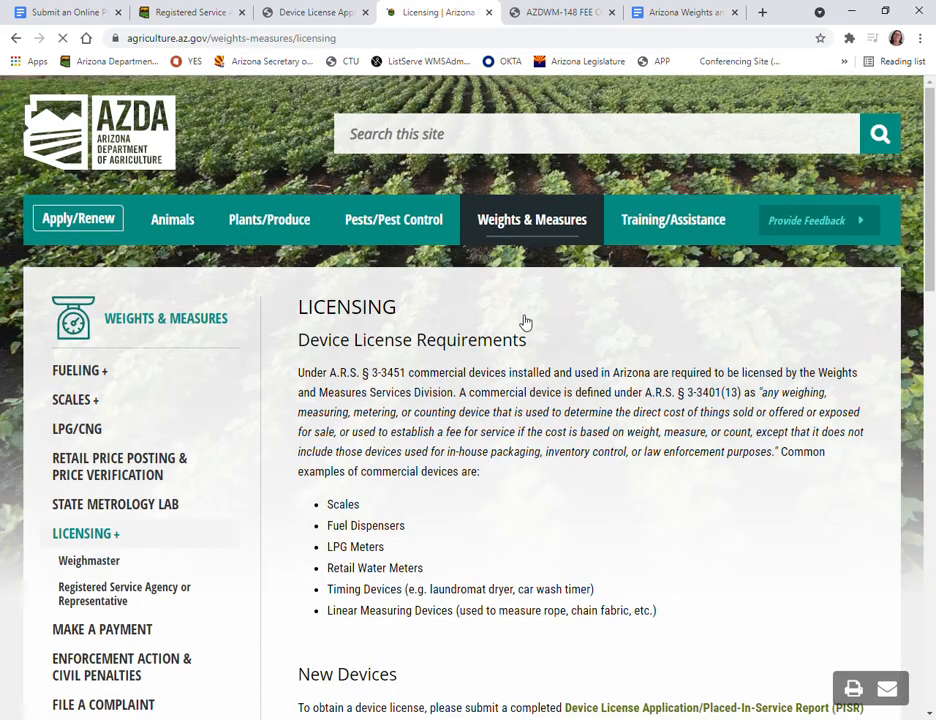
scroll(522, 322, "down", 10)
scroll(525, 322, "down", 3)
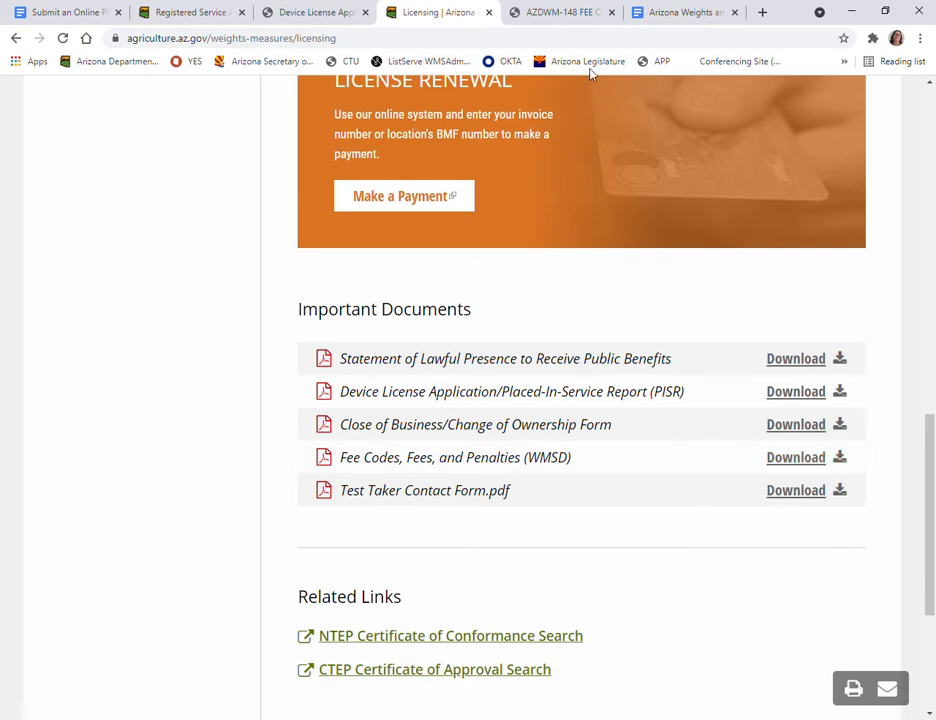
Examine the AZDWM-148 fee codes PDF, checking the weighing devices section and the capacity and fee for code 001
left_click(560, 13)
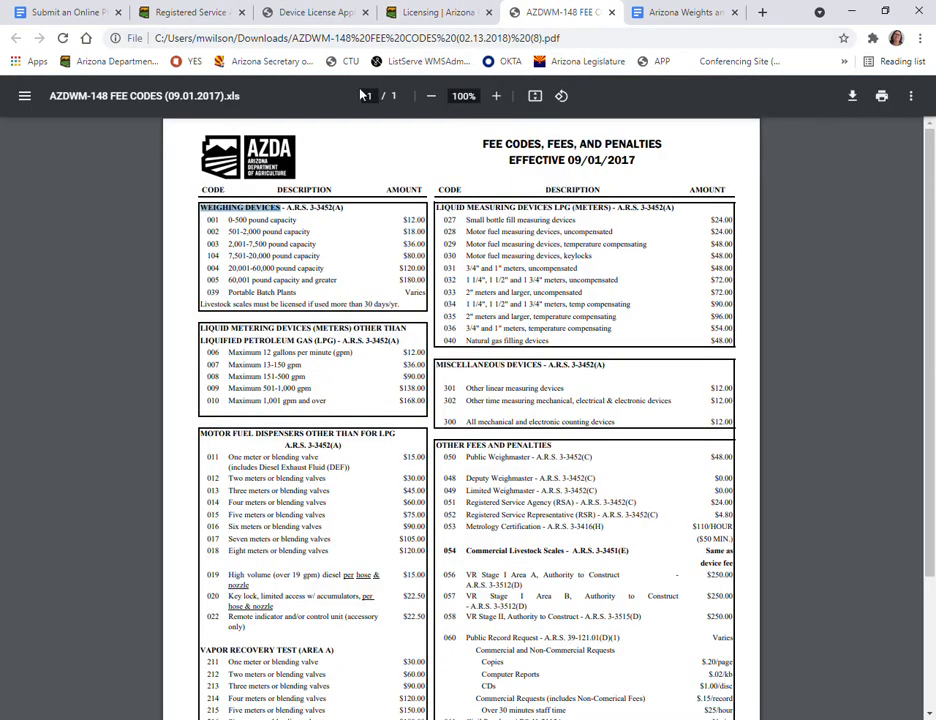
left_click(309, 210)
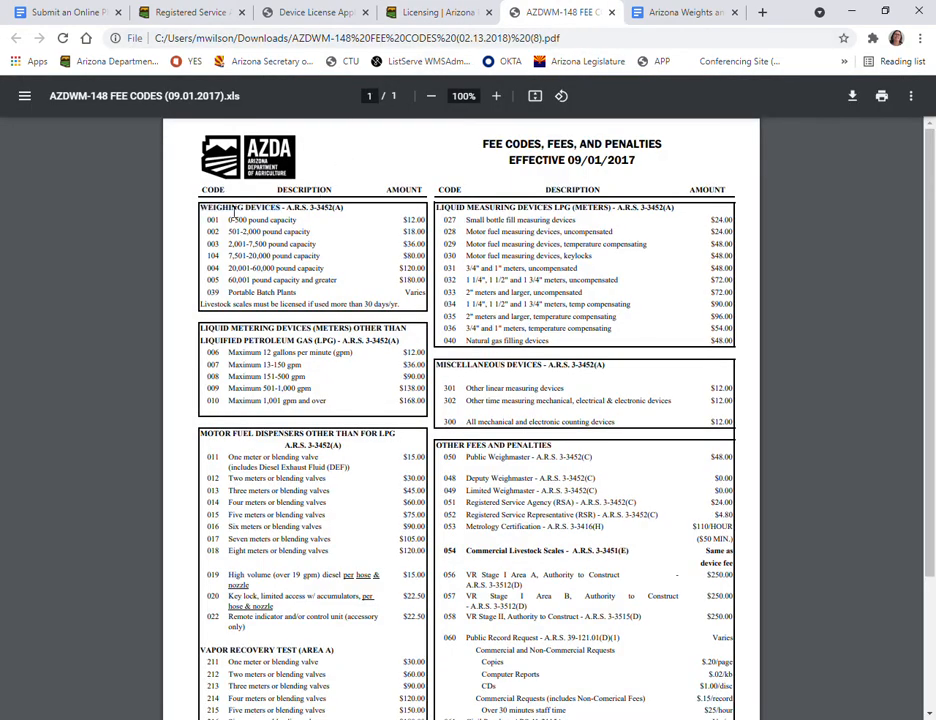
left_click_drag(202, 209, 345, 209)
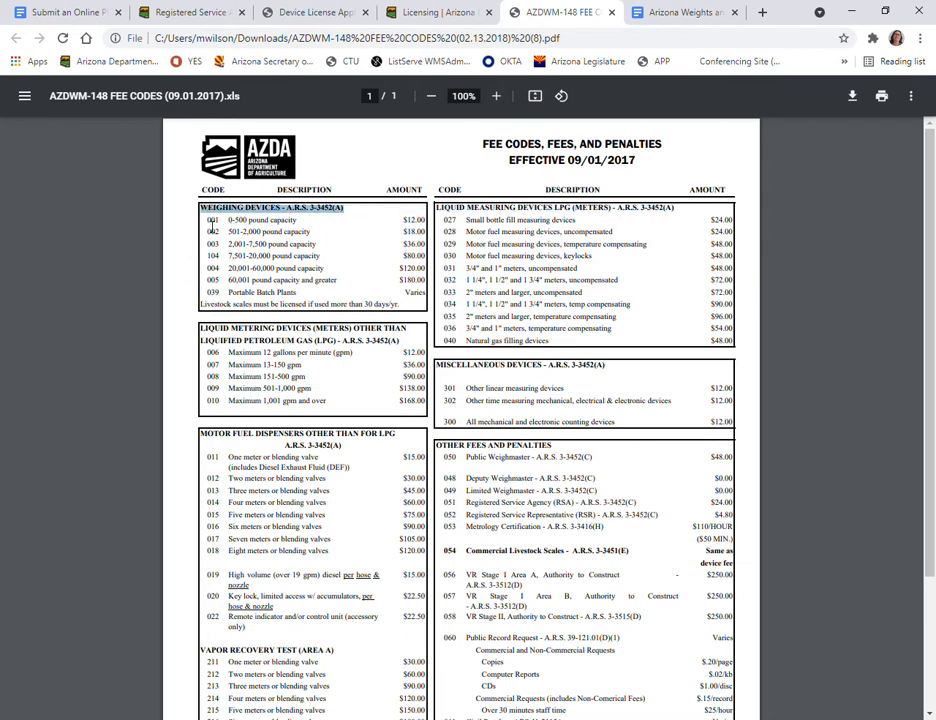
left_click_drag(207, 220, 309, 231)
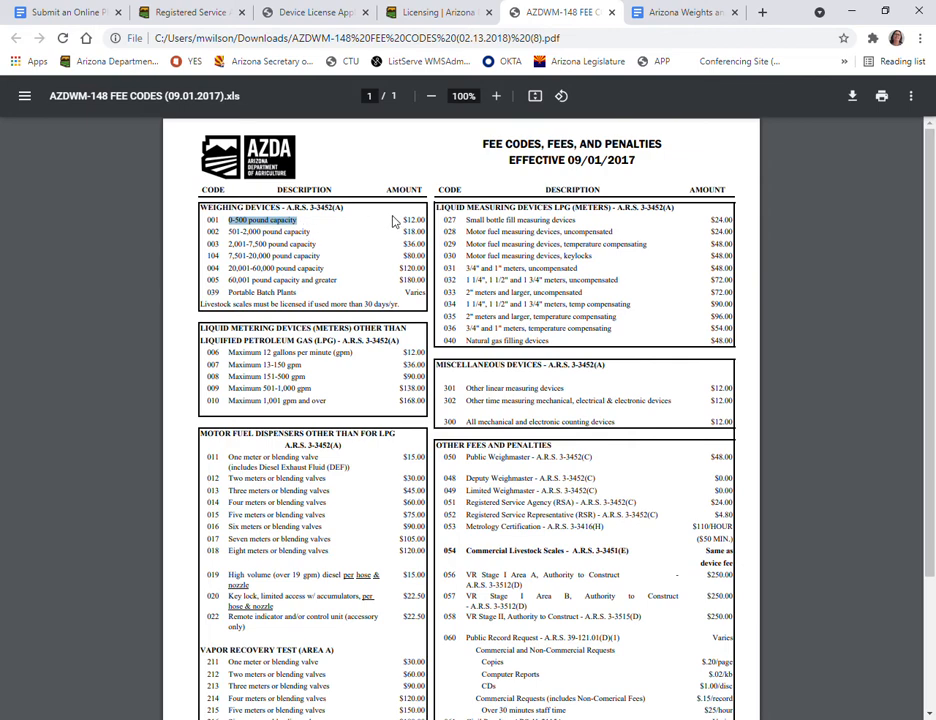
left_click_drag(401, 220, 436, 225)
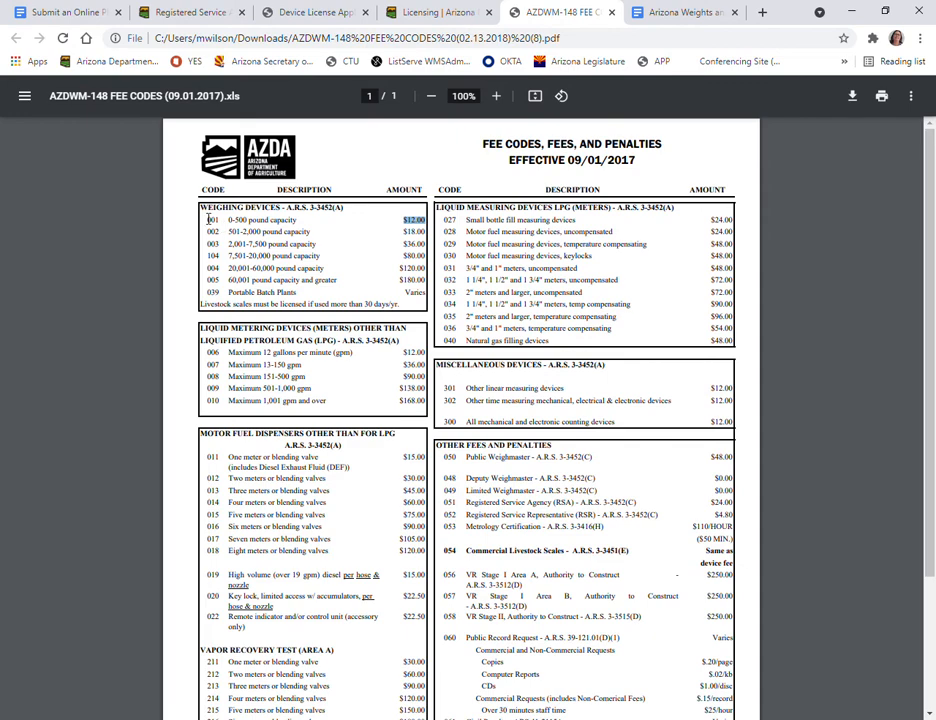
scroll(197, 251, "down", 3)
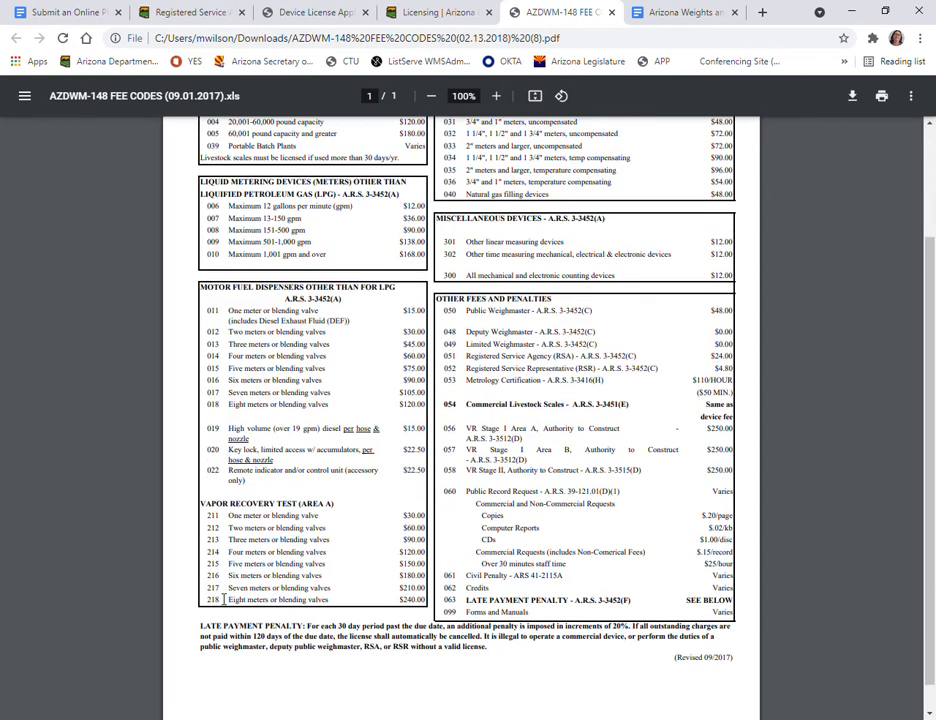
scroll(195, 355, "up", 3)
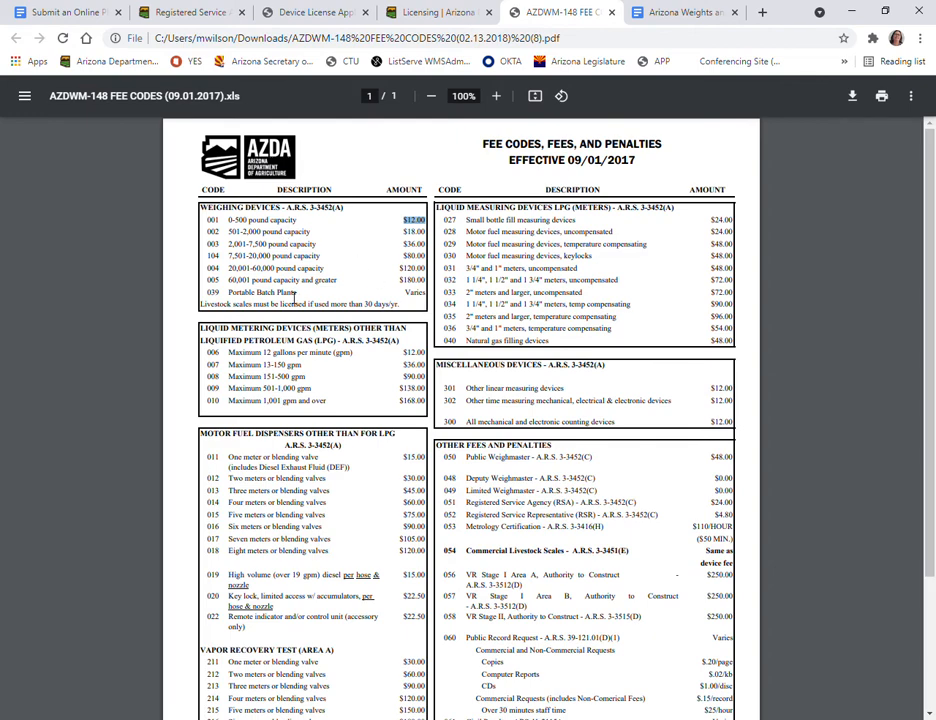
Return to the device form and enter service type ADD, manufacturer Datalogic USA, model Magellan 8504, serial number 1111111 and NTEP number 07-034
left_click(300, 12)
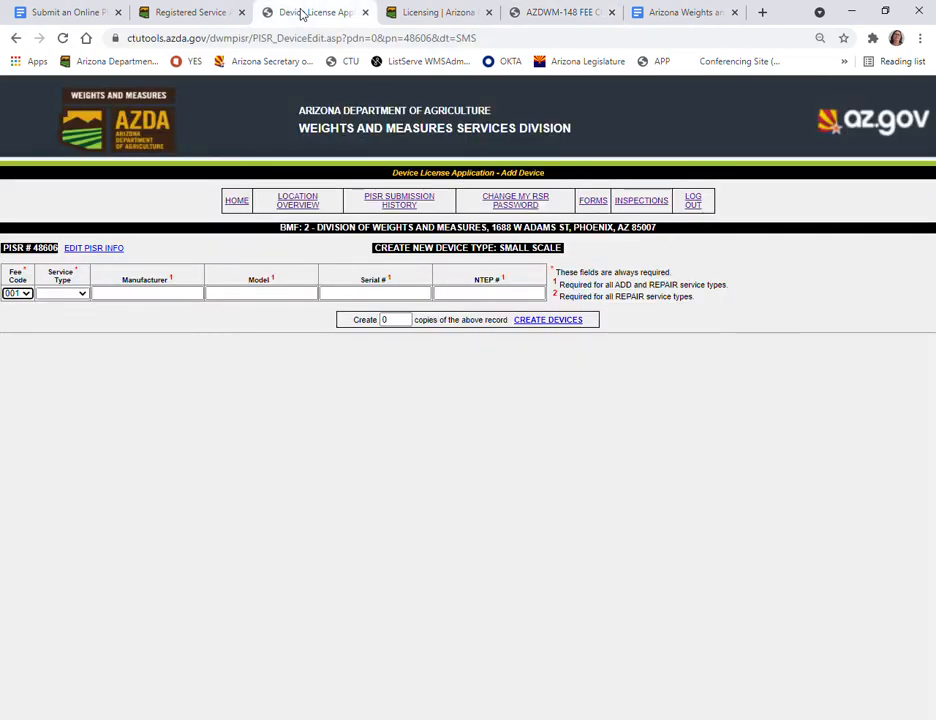
left_click(83, 296)
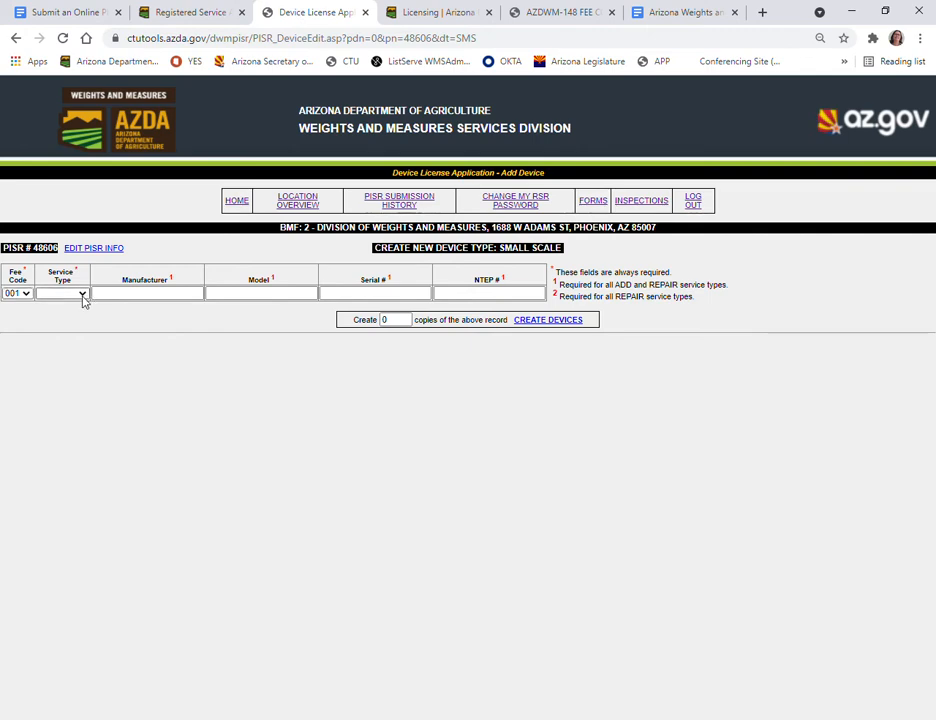
left_click(67, 324)
left_click(132, 297)
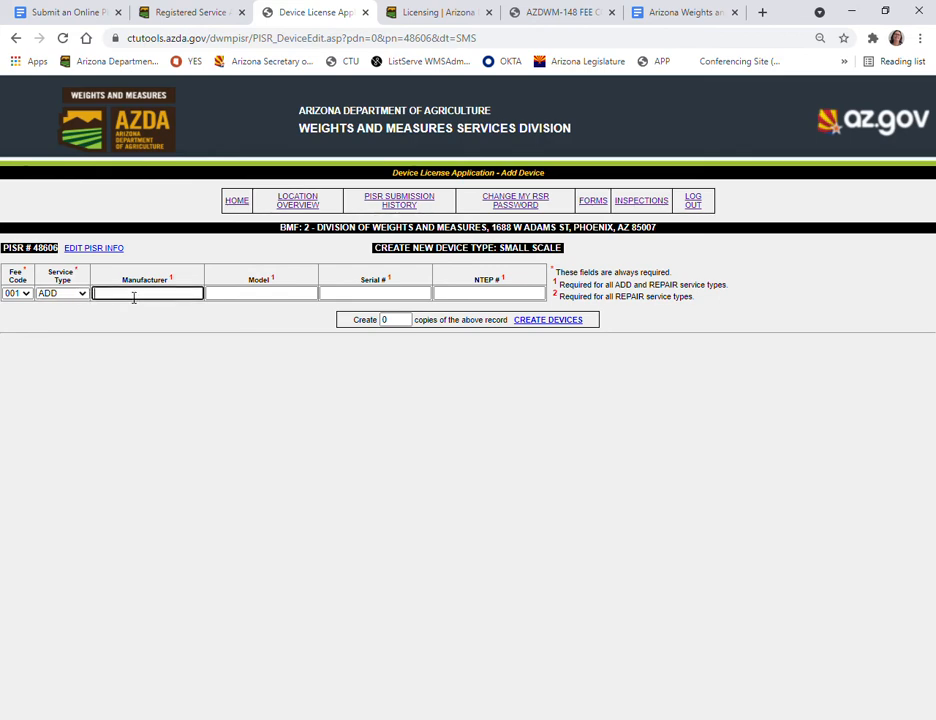
left_click(136, 326)
left_click(263, 296)
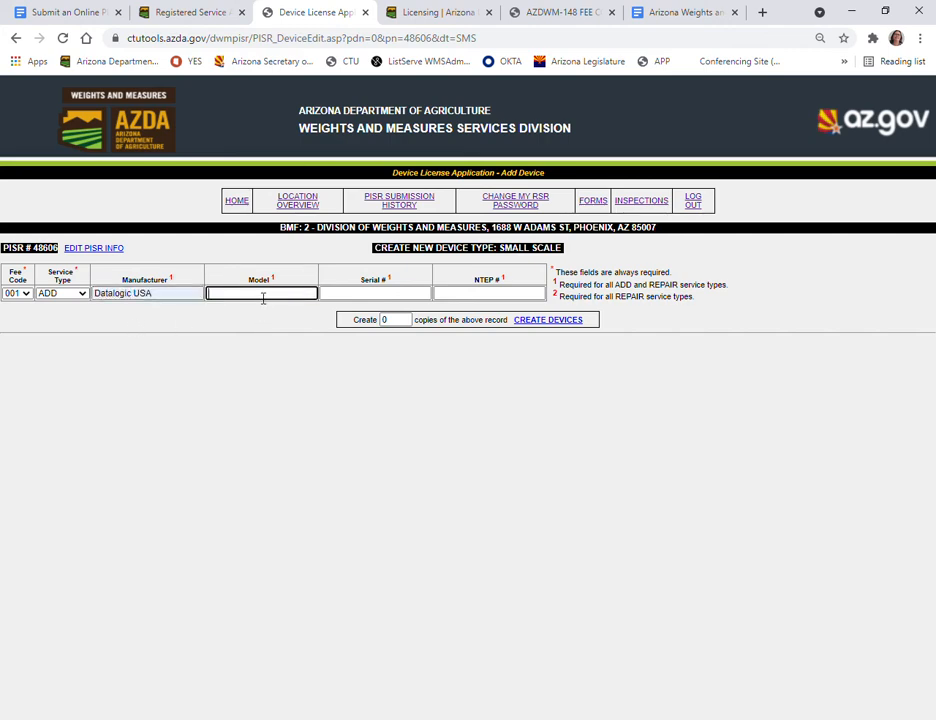
left_click(253, 327)
left_click(359, 295)
type("1111111")
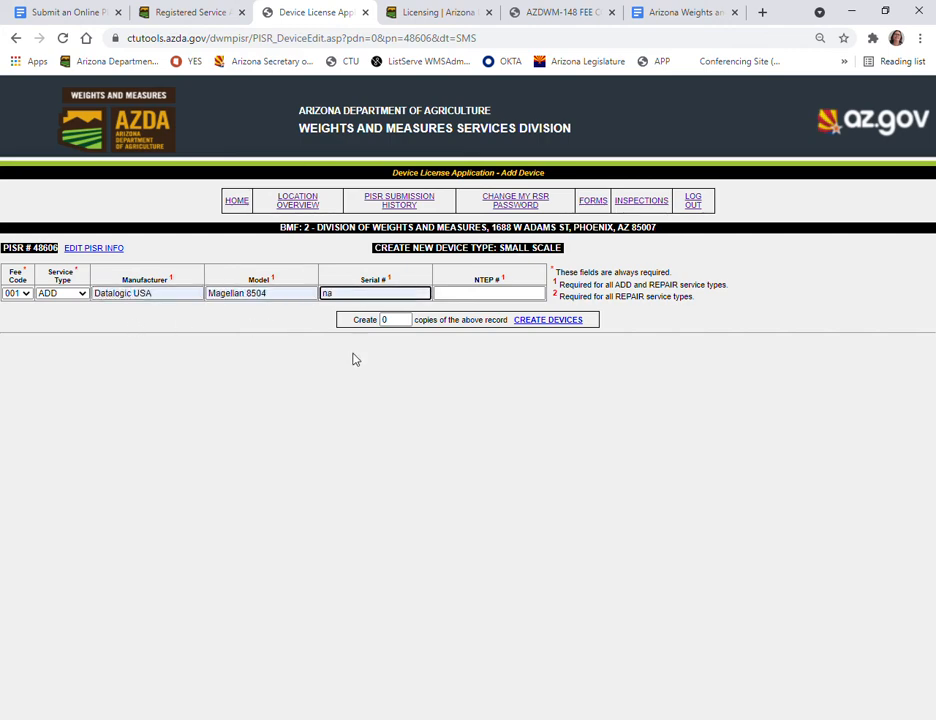
left_click(499, 294)
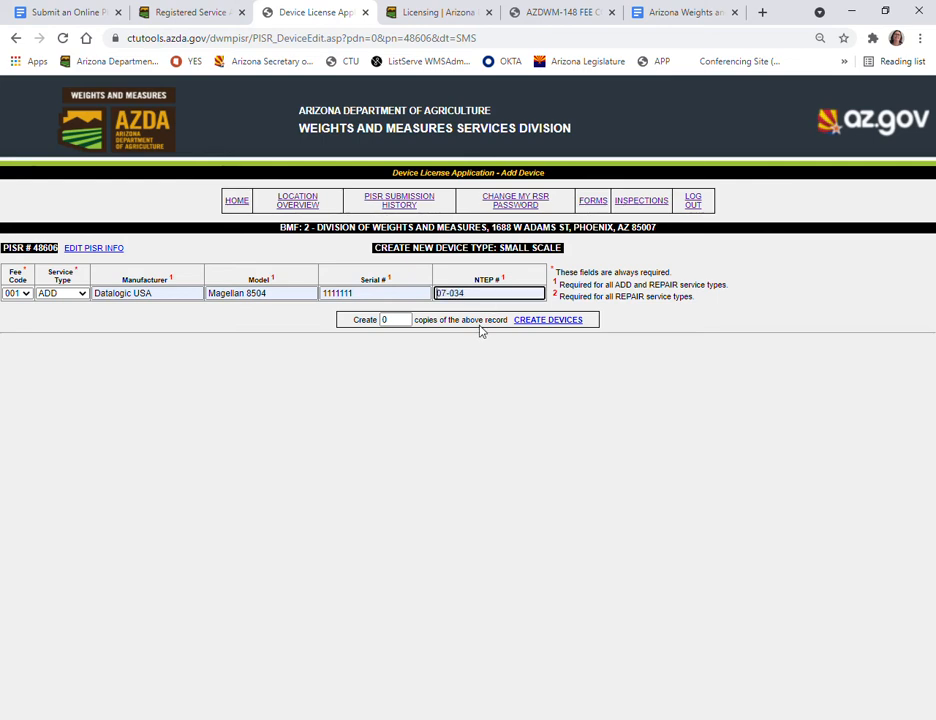
Create 2 copies of the Datalogic small scale record
double_click(403, 320)
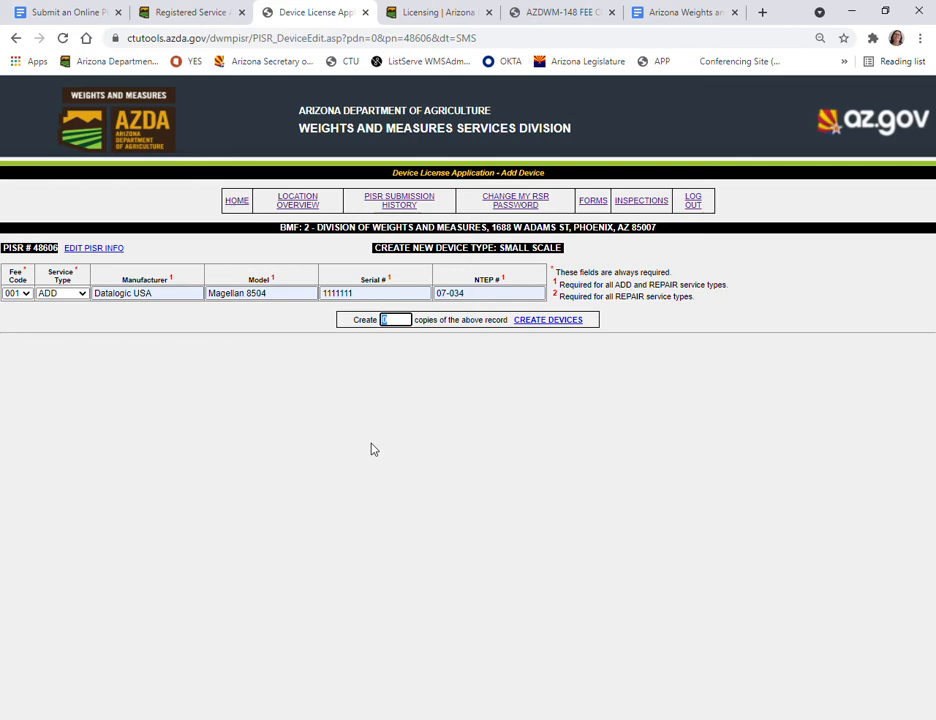
type("2")
left_click(578, 321)
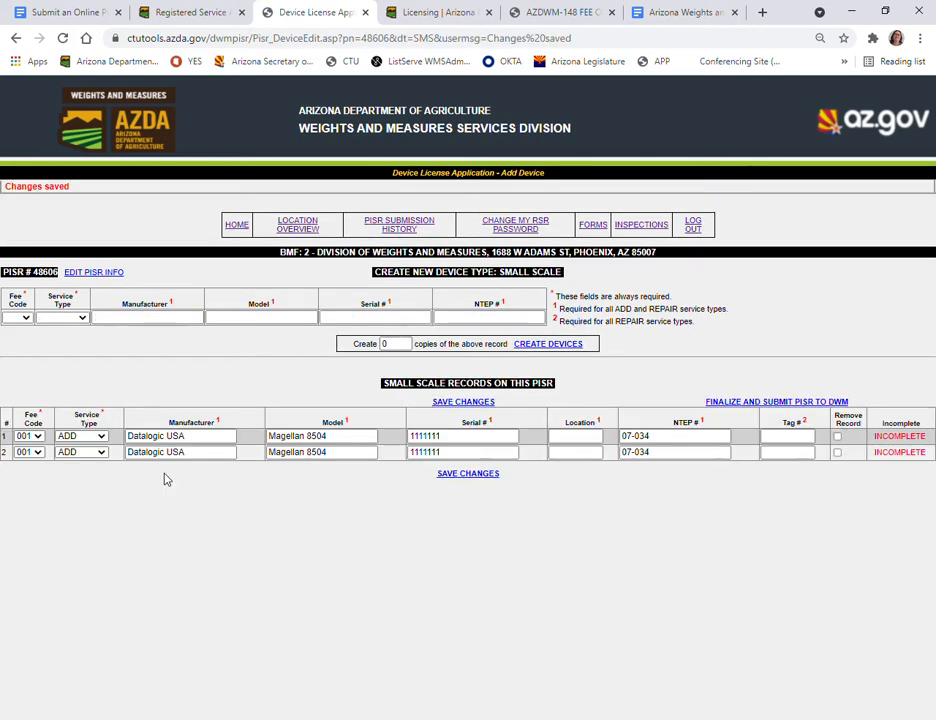
Set the second small scale record's serial number to 222222
left_click(455, 456)
double_click(453, 453)
type("222222")
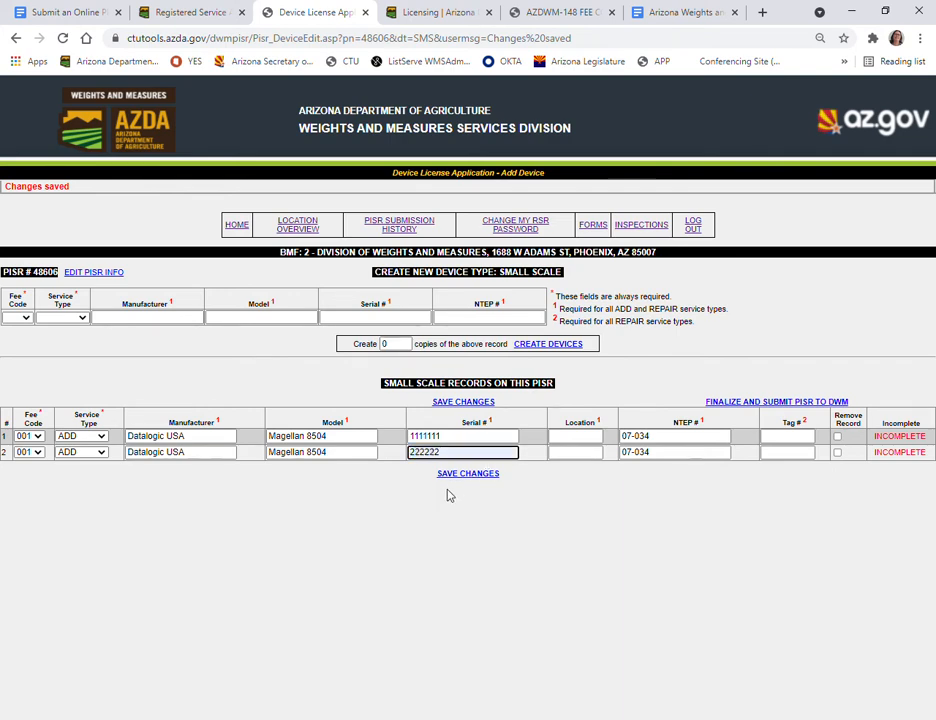
Set the locations of the first and second scales to Lane 1 and Lane 2, and save the changes
left_click(577, 437)
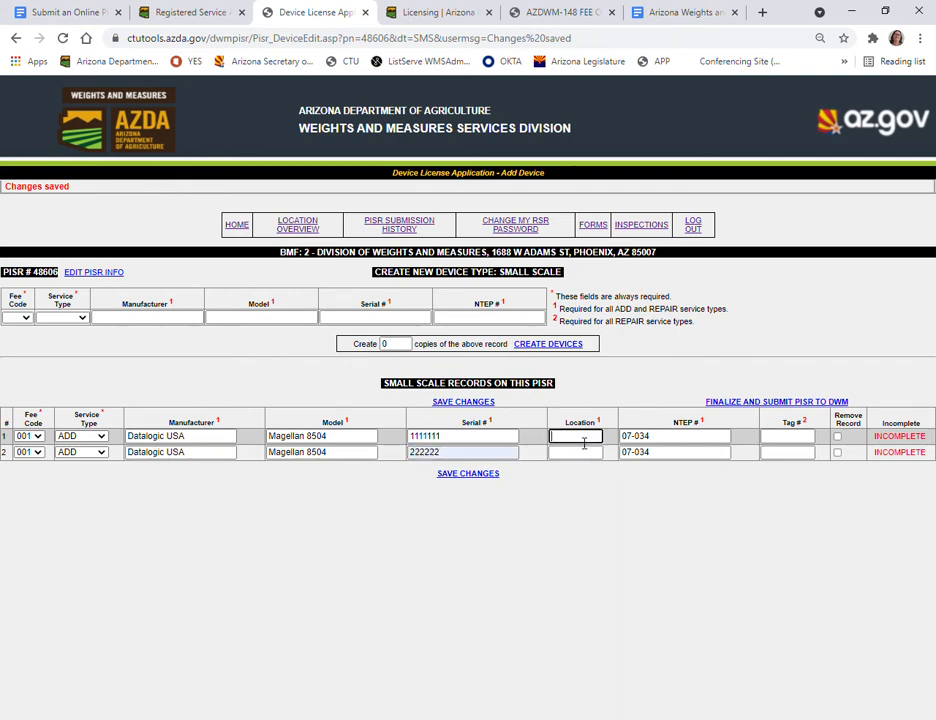
type("Lane 1")
left_click(579, 455)
type("Lane 2")
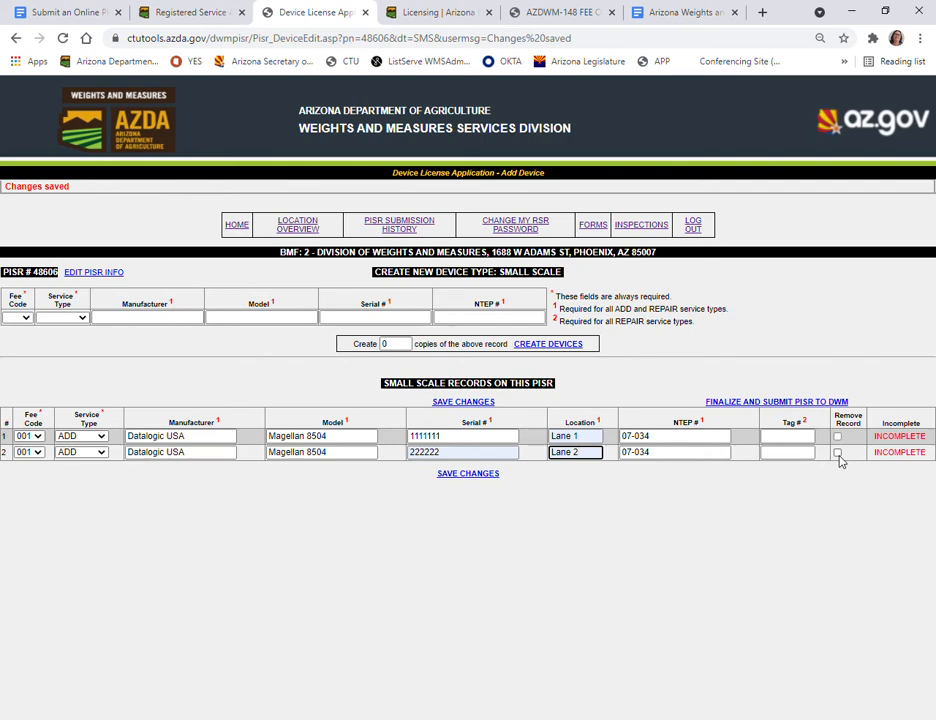
left_click(838, 453)
left_click(838, 453)
left_click(467, 479)
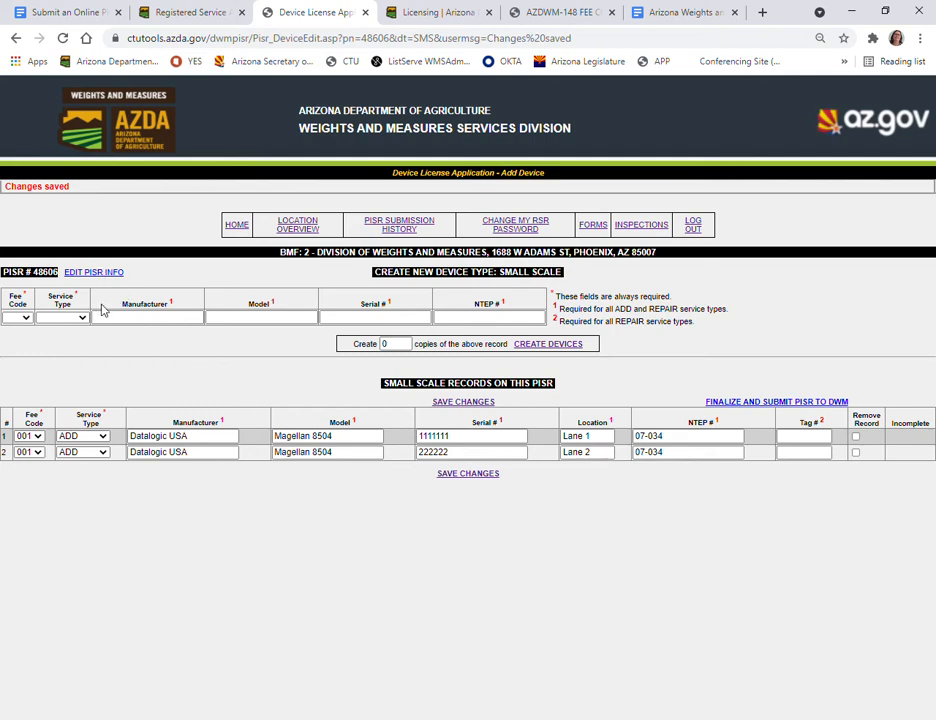
Enter another small scale with fee code 001, service type ADD, manufacturer Hobart, model PS40-3, serial number 123456 and NTEP number 18-067
left_click(25, 318)
left_click(20, 331)
left_click(87, 318)
left_click(64, 345)
left_click(132, 318)
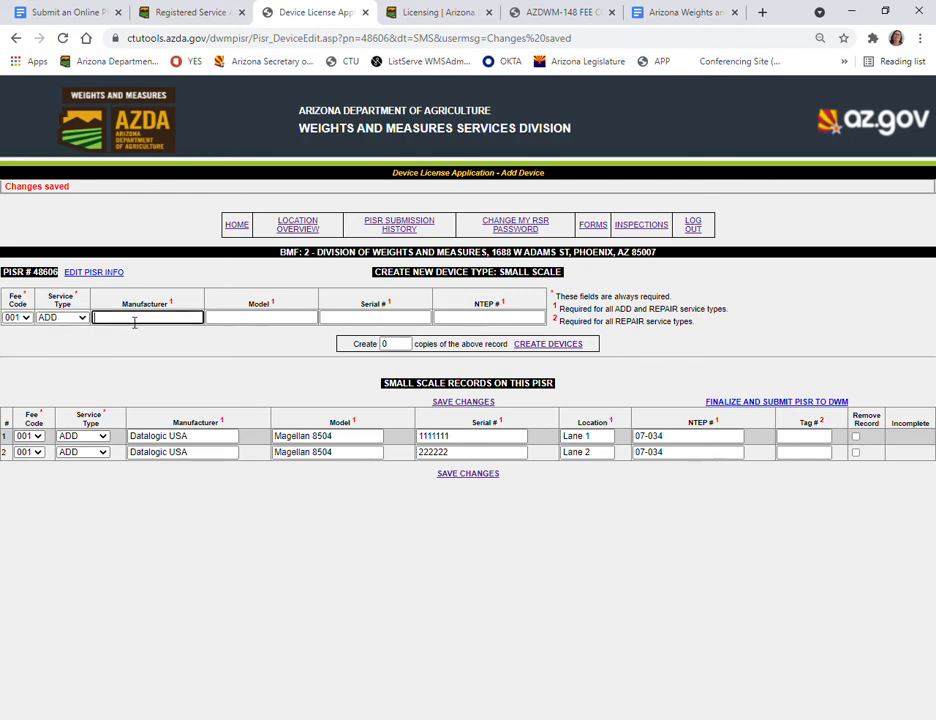
type("Hobart")
left_click(253, 320)
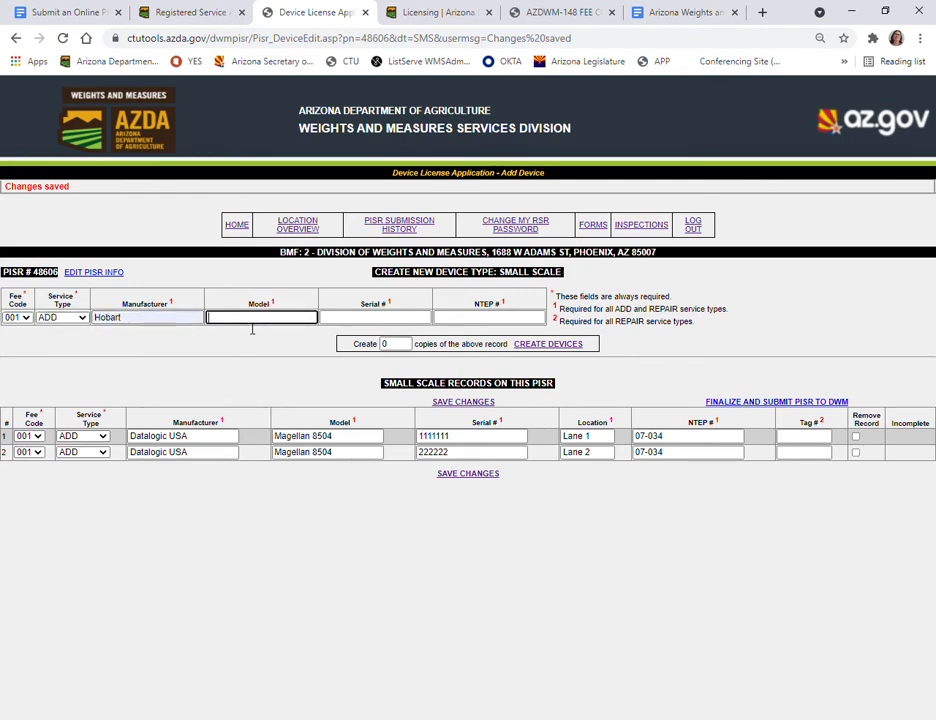
type("PS40-3")
left_click(335, 318)
type("123456")
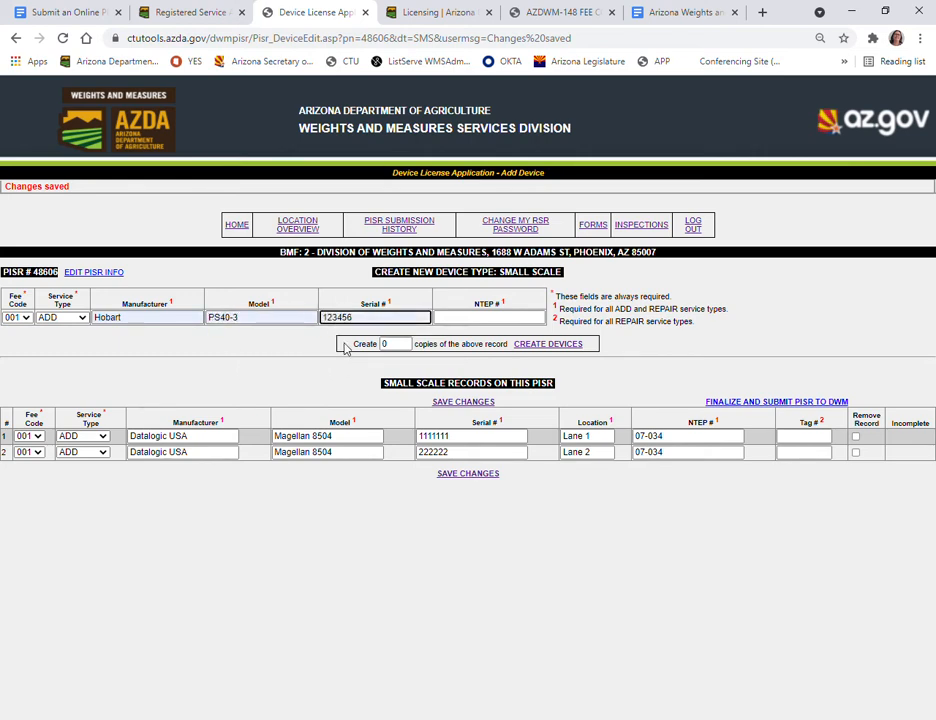
left_click(494, 322)
type("18-067")
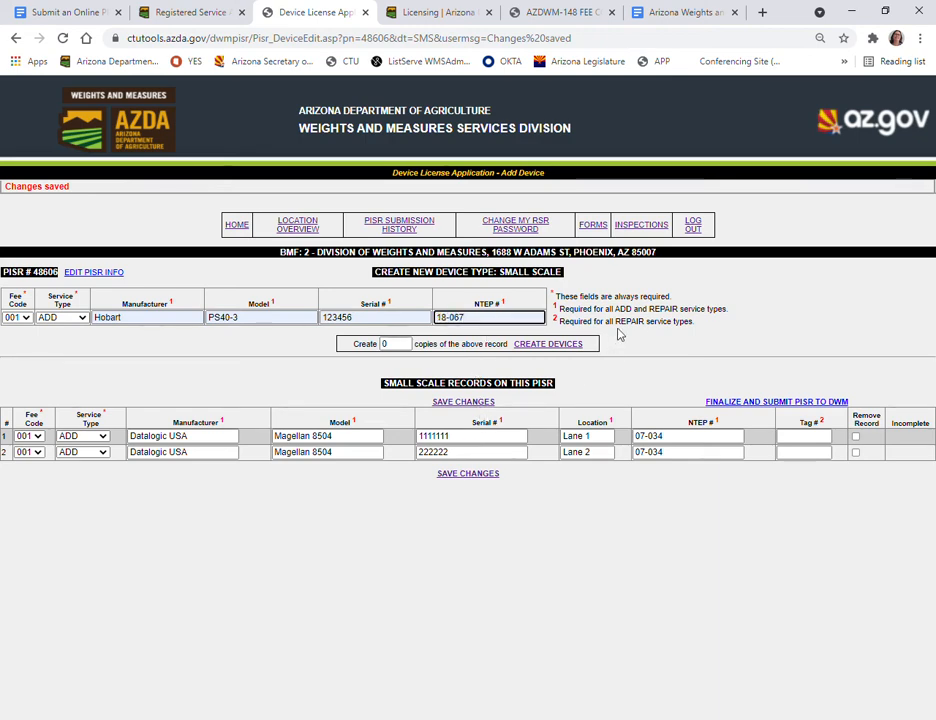
Create 1 copy of the Hobart record, and remove that record from the report again
key("Tab")
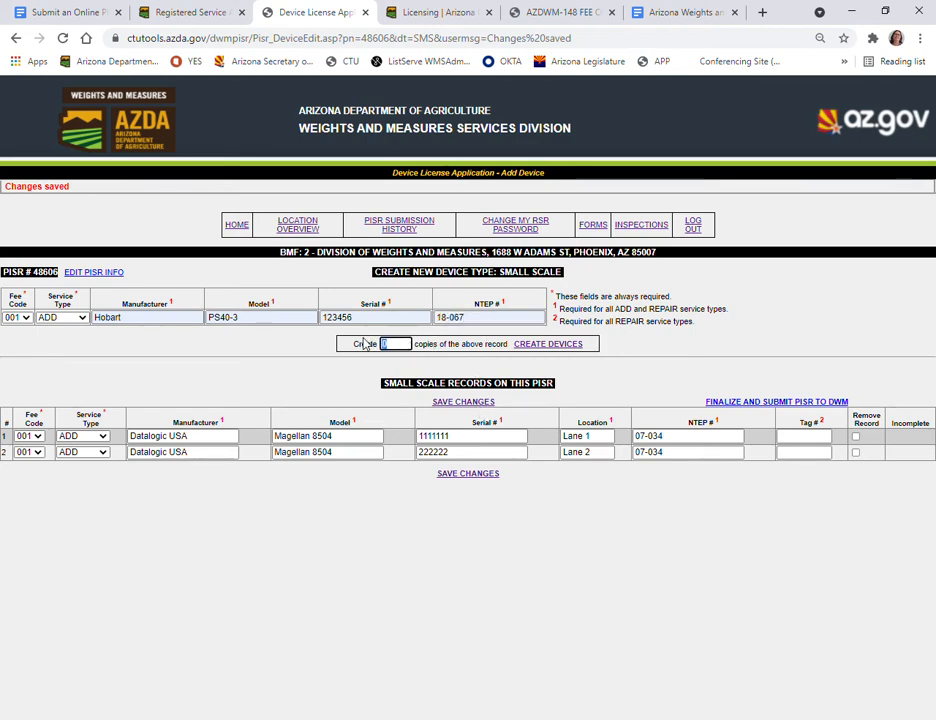
type("1")
left_click(571, 346)
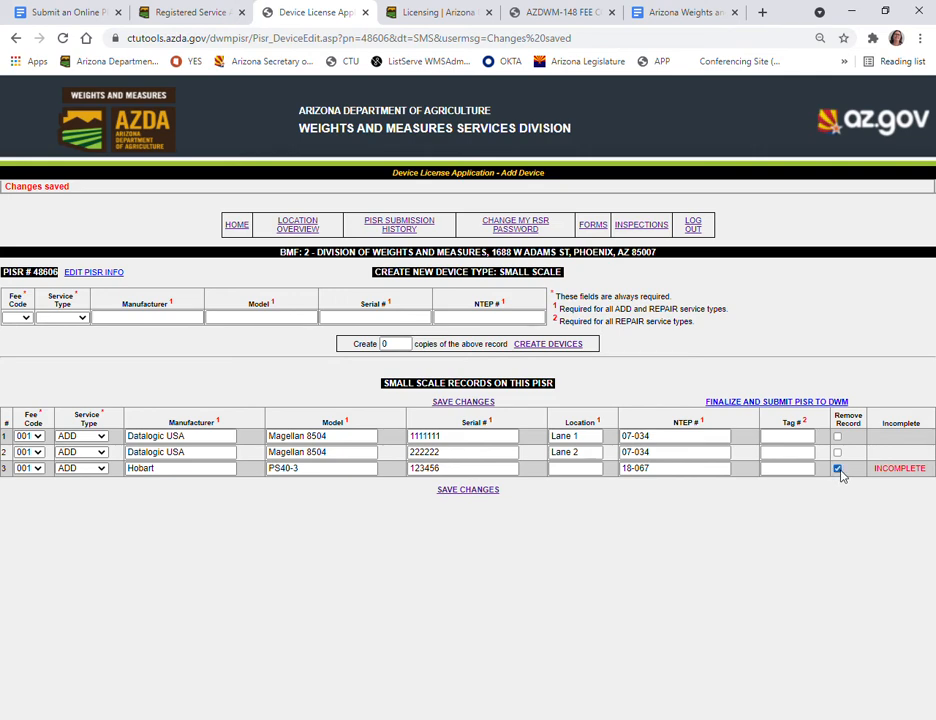
left_click(480, 492)
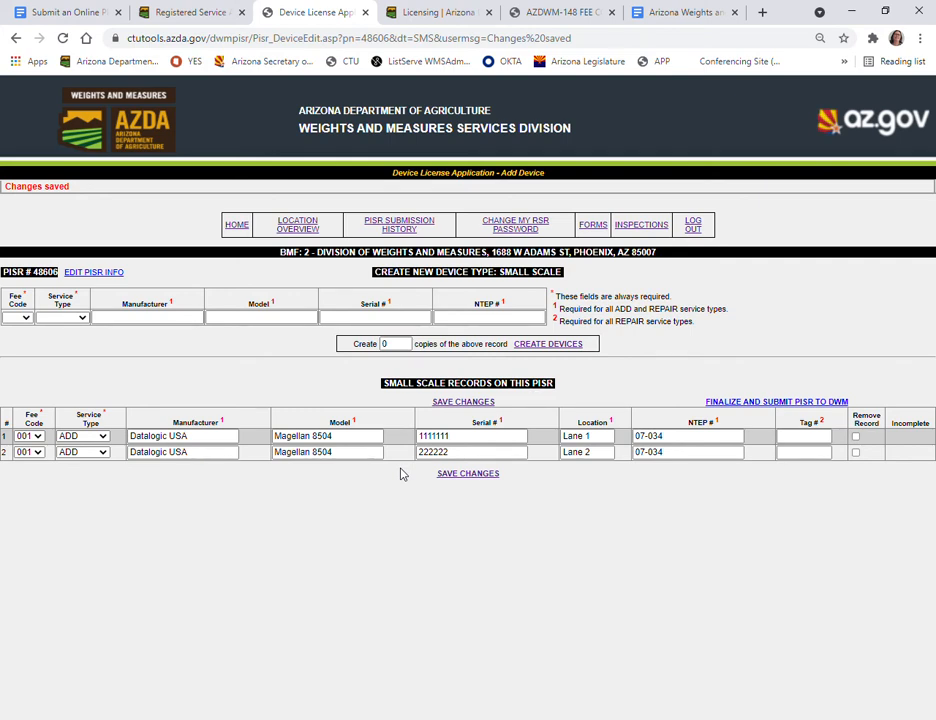
Finalize the report and submit it to DWM, and preview the submitted report
left_click(768, 402)
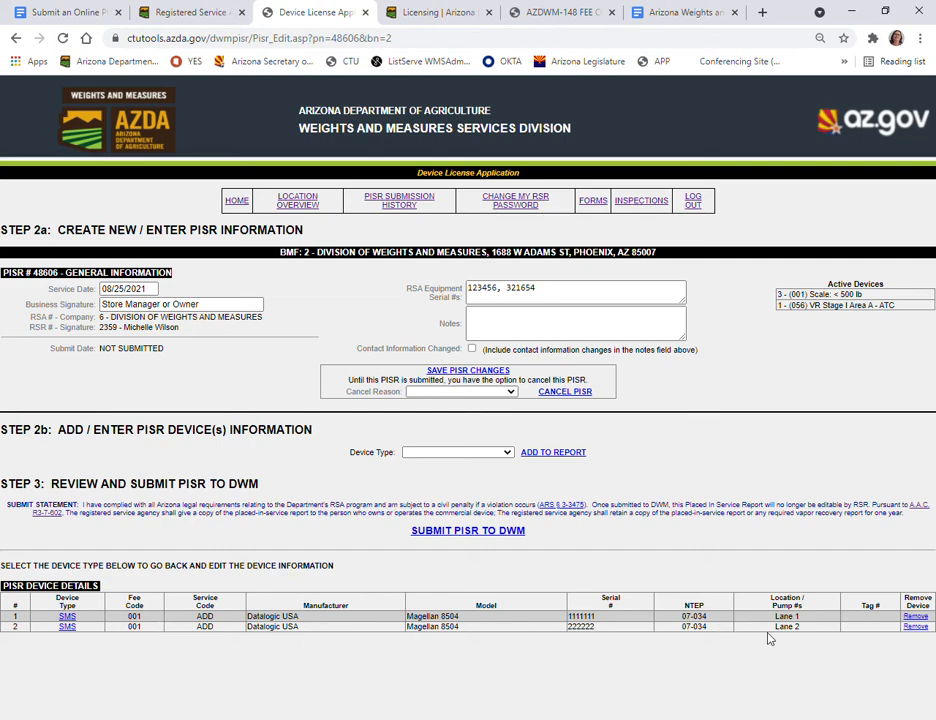
left_click(467, 533)
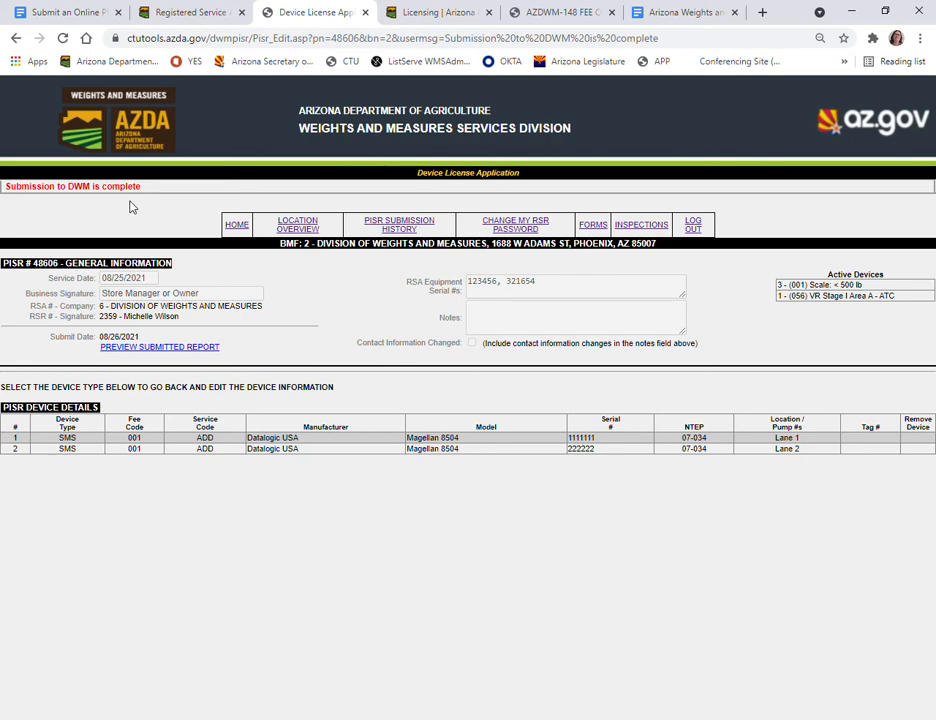
left_click(165, 349)
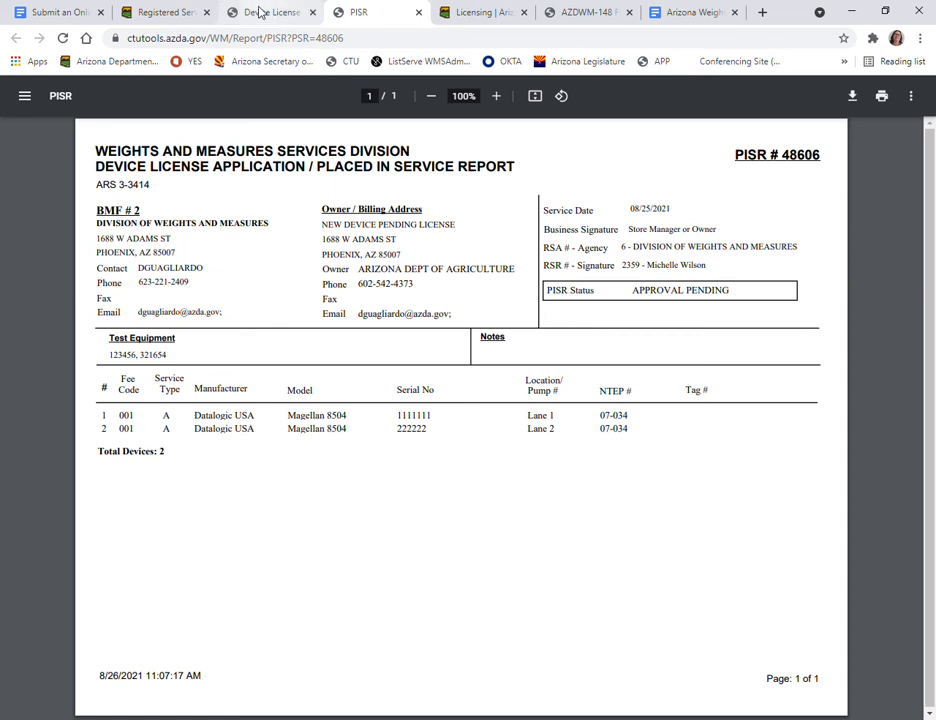
left_click(260, 12)
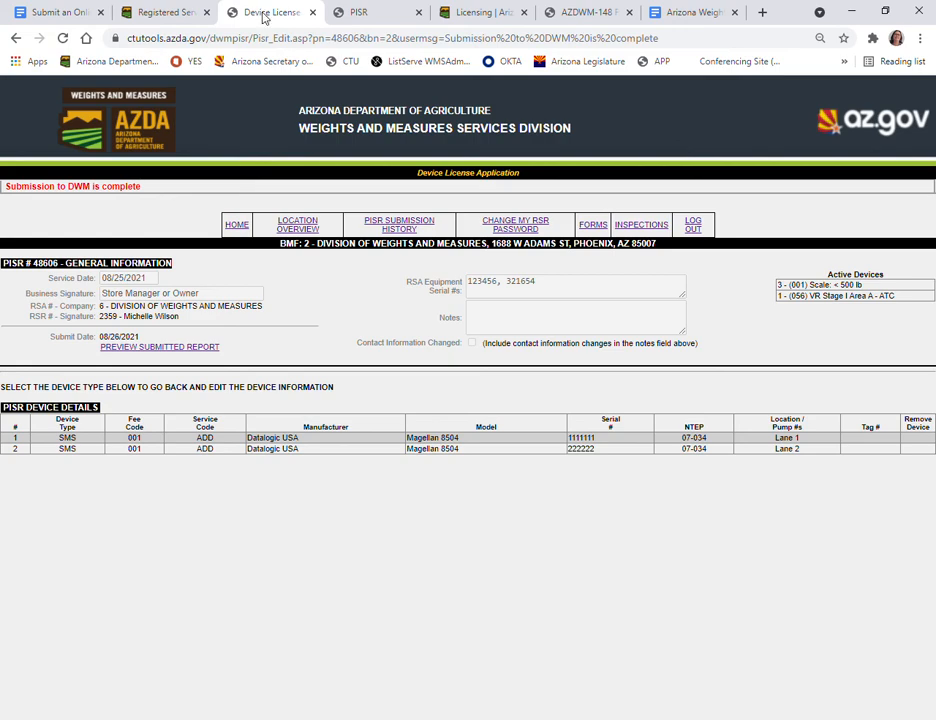
Check the home page's attention notice and the PISR submission history for pending and rejected reports
left_click(237, 226)
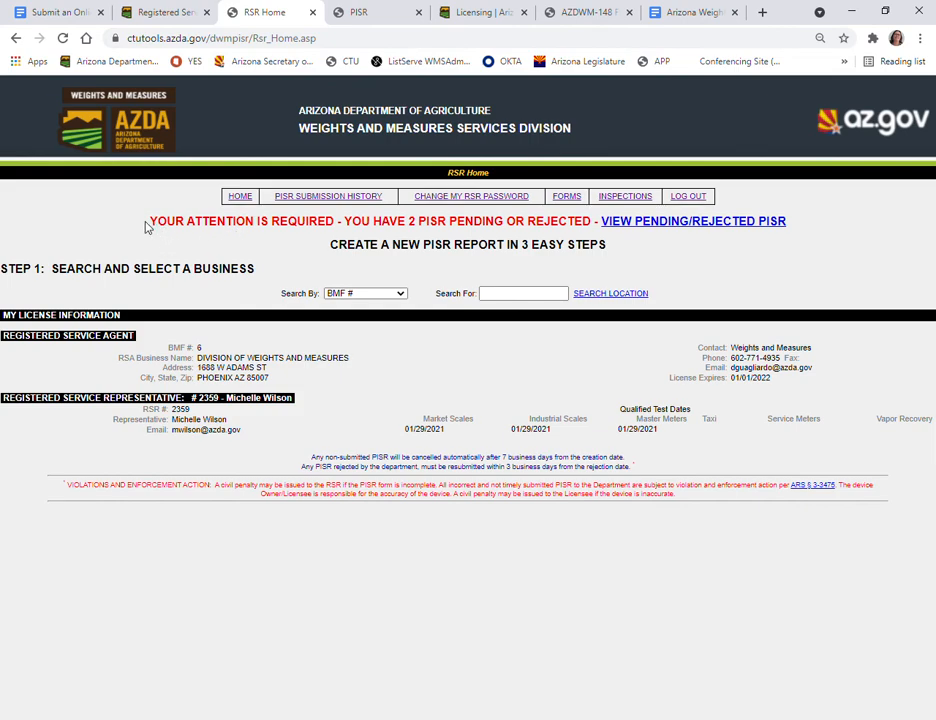
left_click_drag(145, 227, 603, 222)
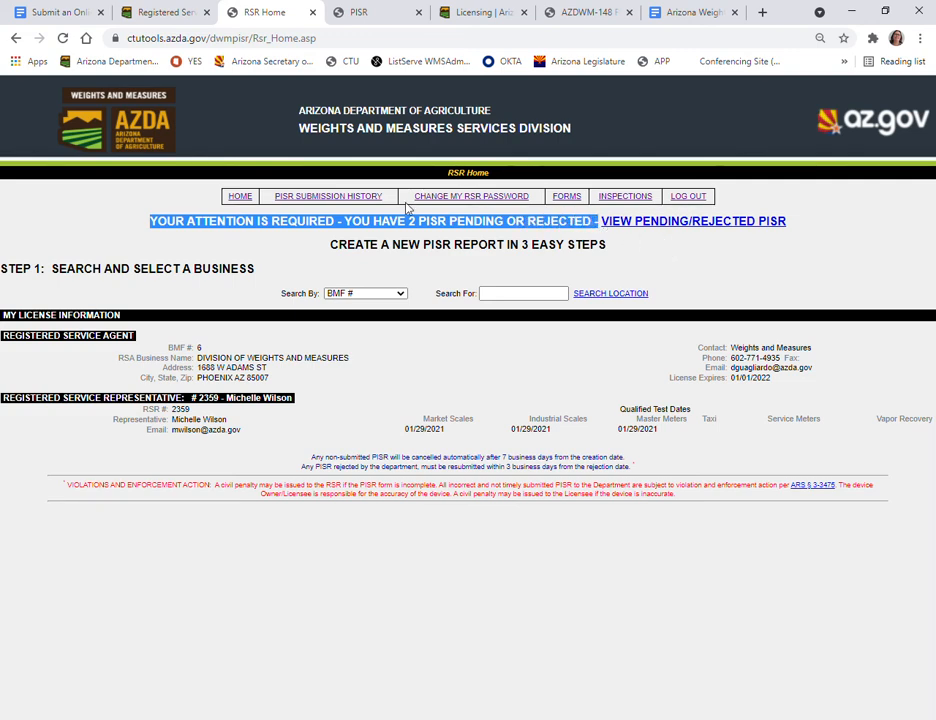
left_click(342, 200)
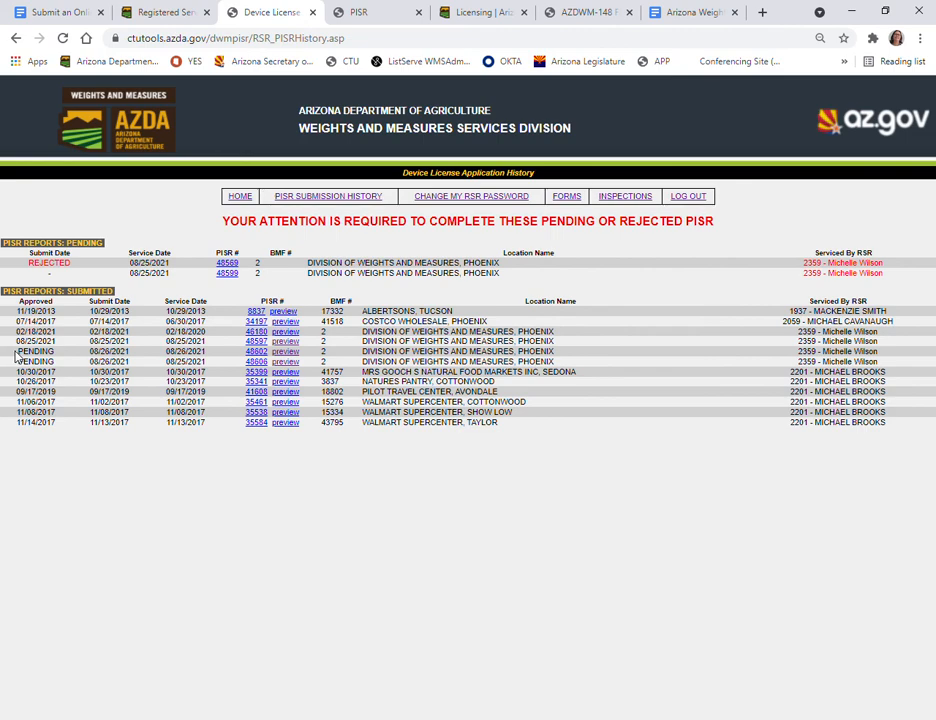
left_click_drag(15, 355, 210, 354)
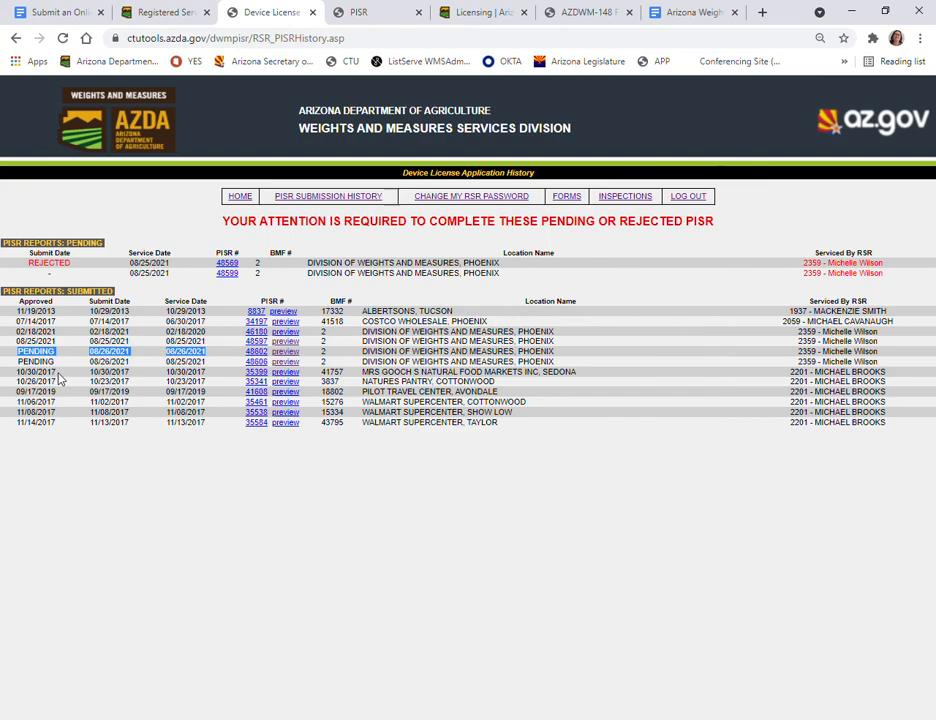
left_click(40, 269)
mouse_move(38, 269)
left_mouse_down()
mouse_move(79, 273)
mouse_move(37, 268)
left_mouse_up()
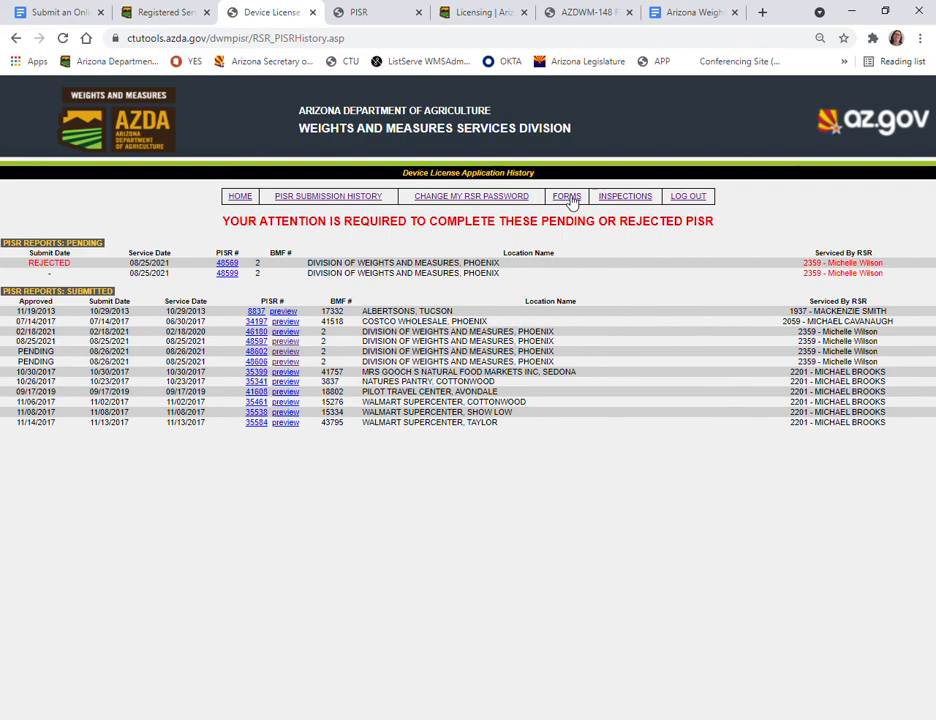
Open the inspections search page and look over its business name and city search options
left_click(626, 199)
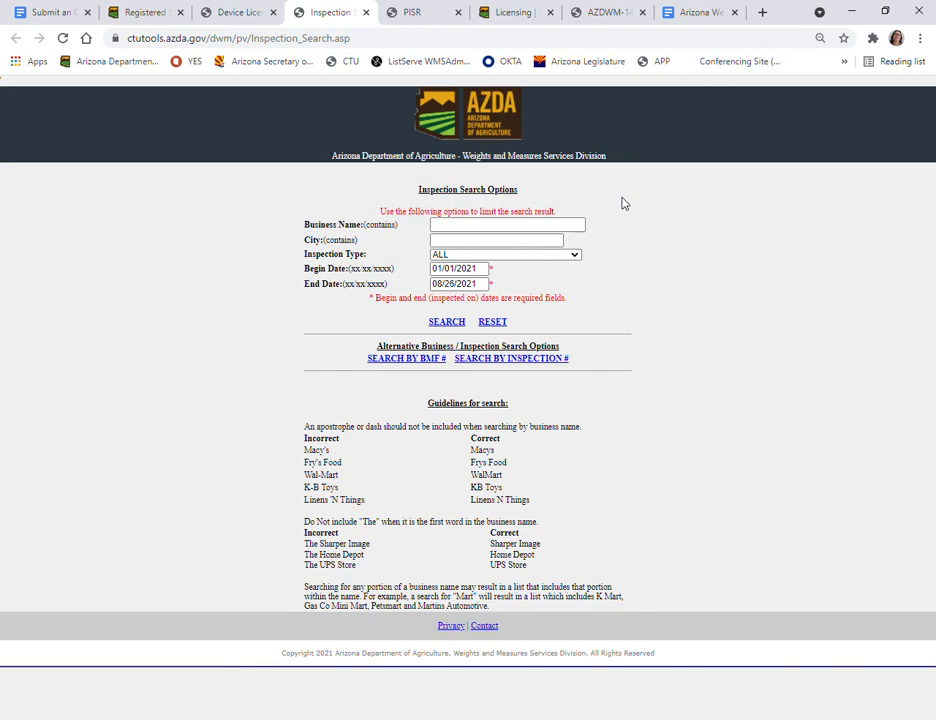
left_click(497, 229)
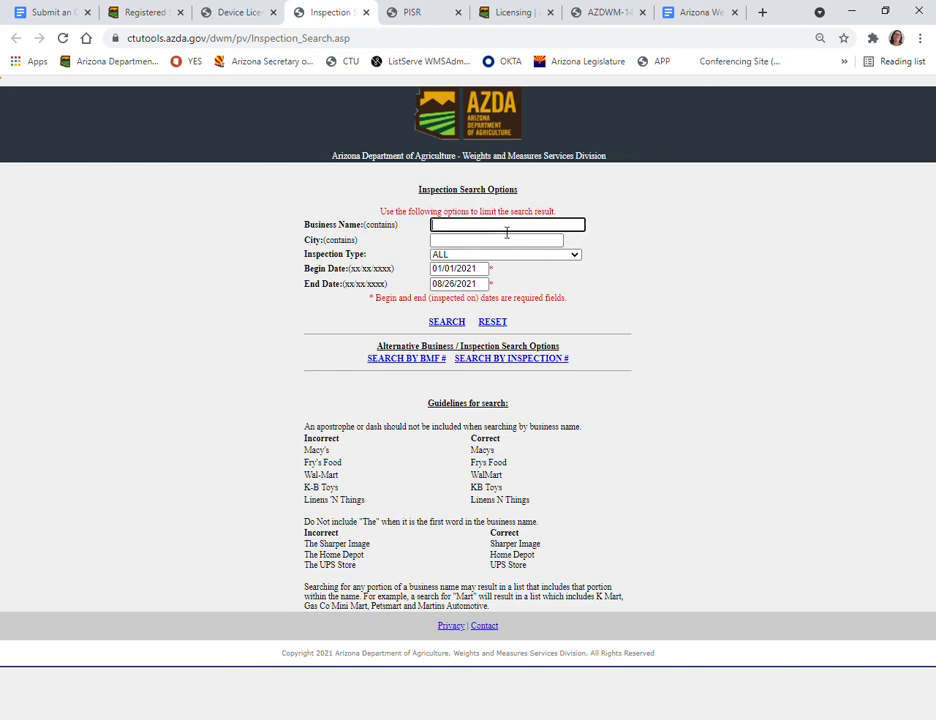
left_click(488, 243)
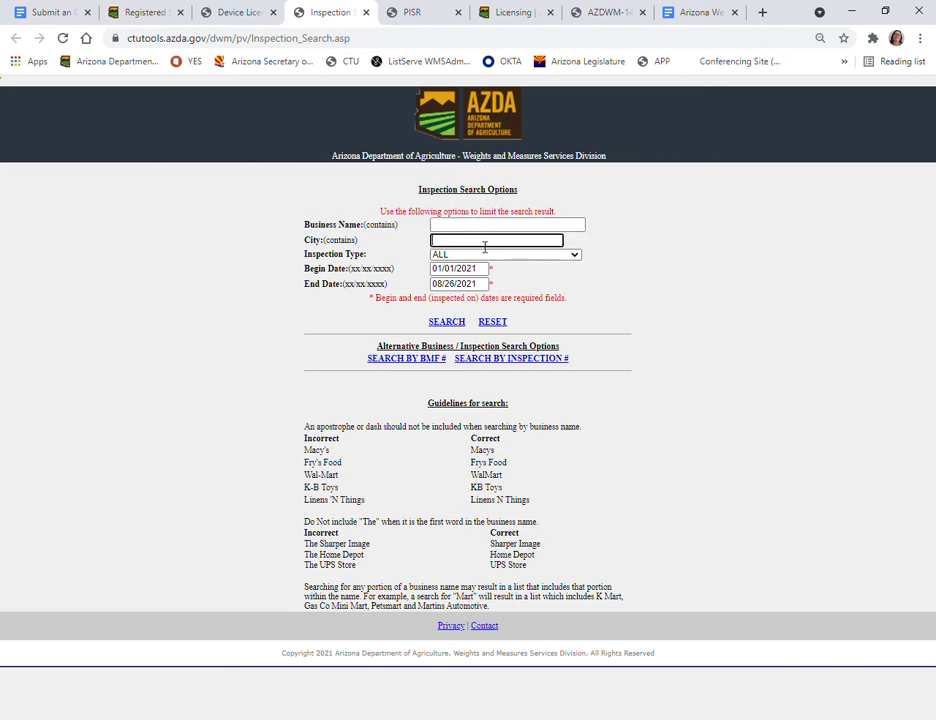
left_click(694, 228)
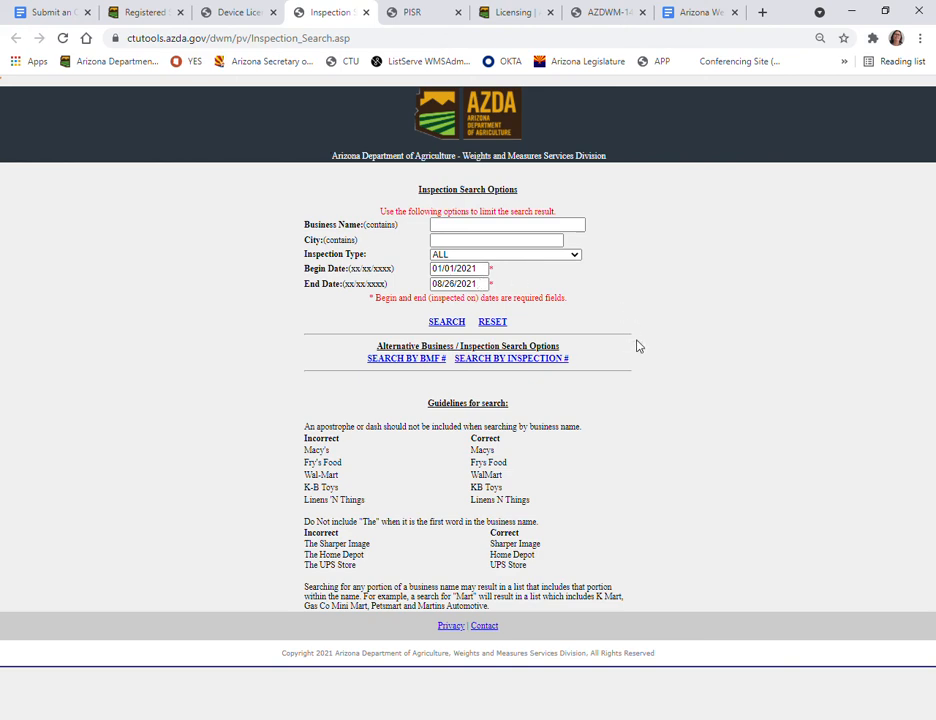
Switch from the submission history to the Arizona Weights and Measures contact document in Google Docs
left_click(226, 13)
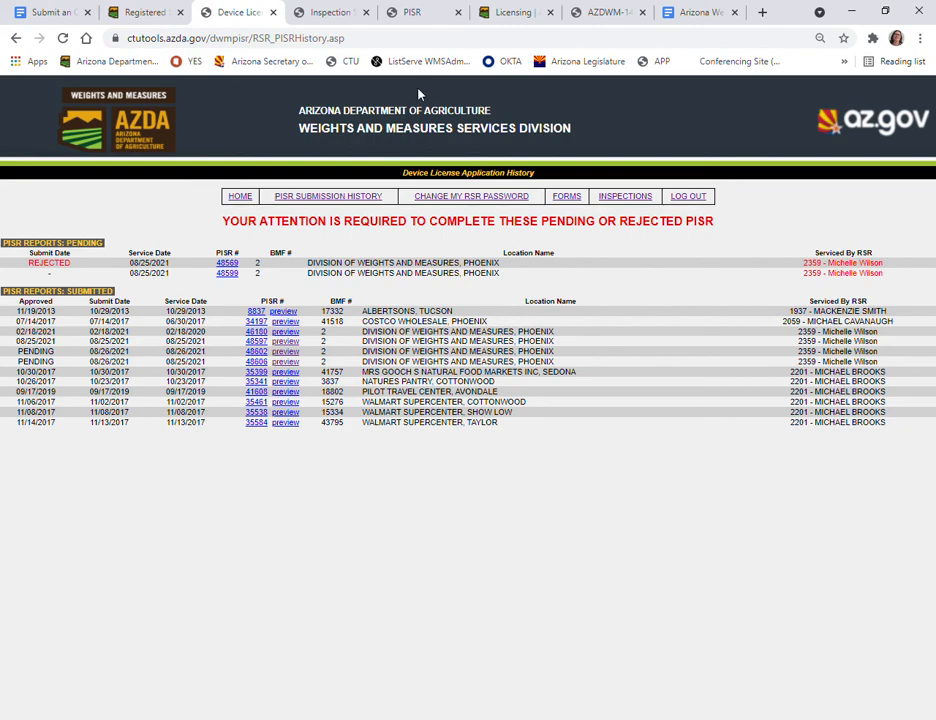
left_click(701, 13)
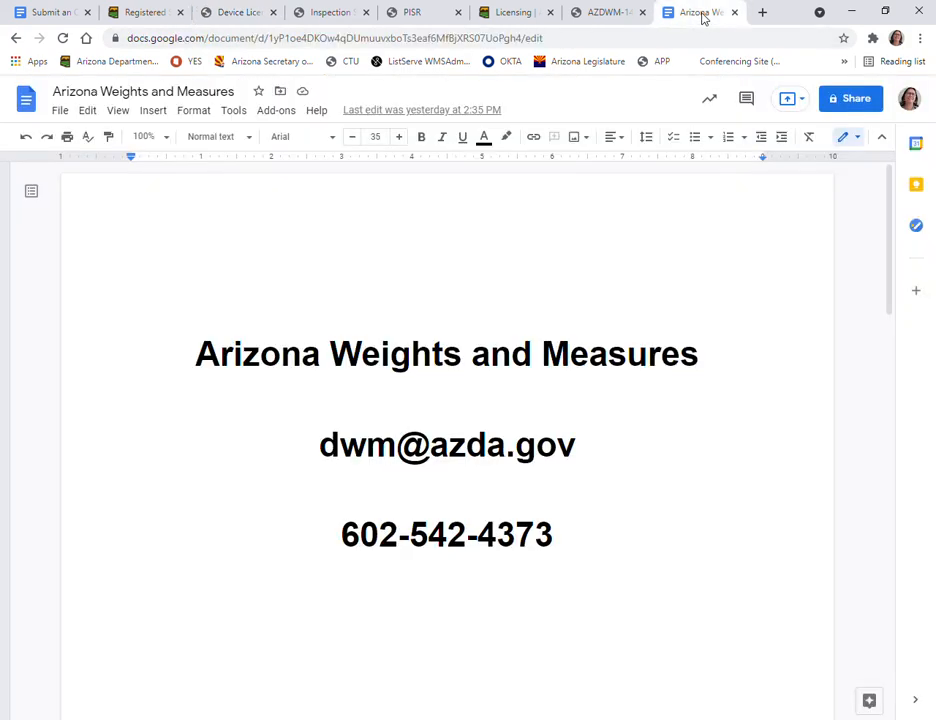